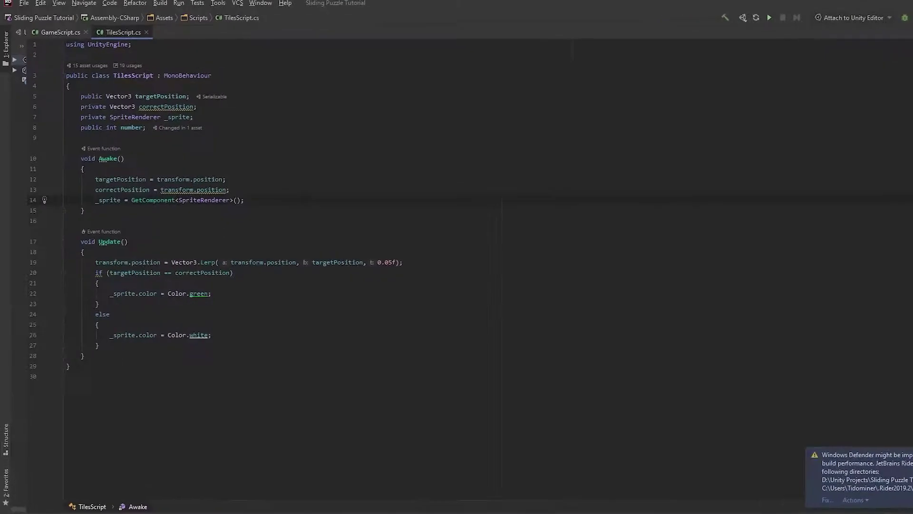
Declare a public bool field named inRightPlace below the number field in TilesScript.
{"action": "left_click", "coordinate": [455, 187]}
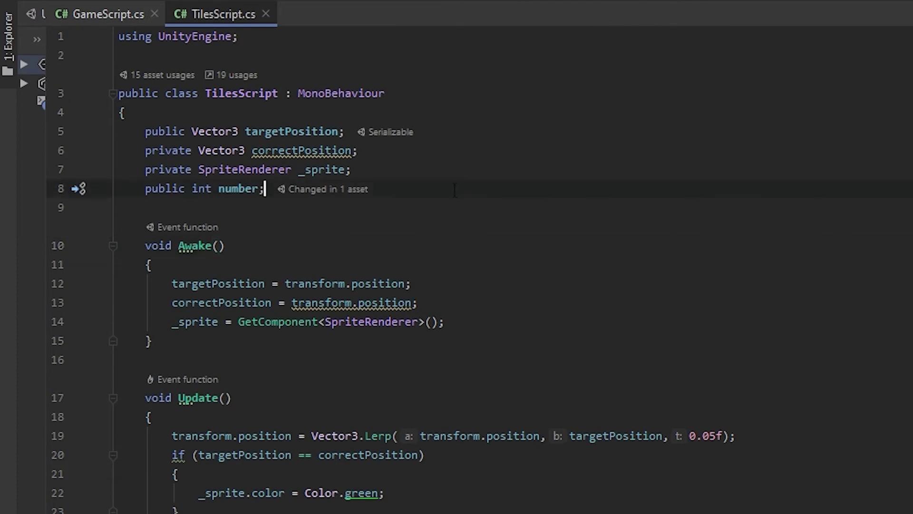
{"action": "left_click_drag", "start_coordinate": [459, 206], "coordinate": [462, 193]}
{"action": "left_click", "coordinate": [464, 195]}
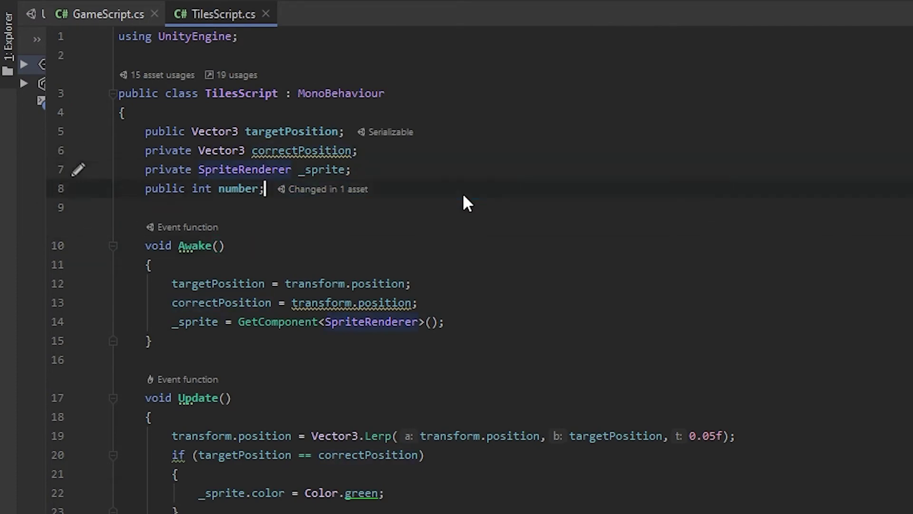
{"action": "key", "text": "Return"}
{"action": "type", "text": "public bool inRightPlace;"}
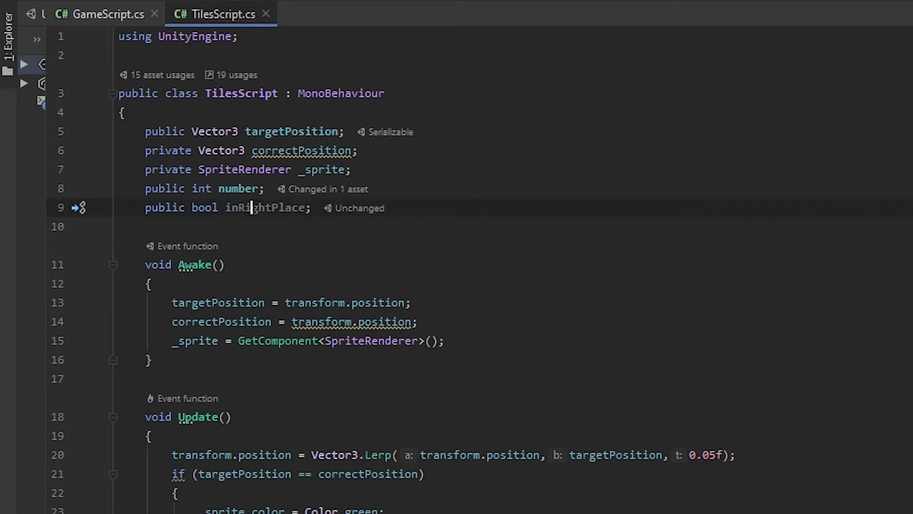
{"action": "double_click", "coordinate": [251, 208]}
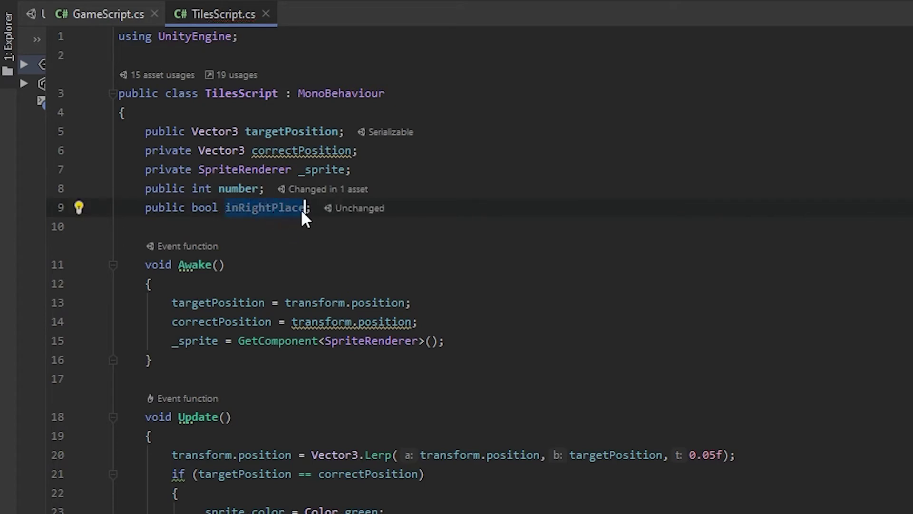
In Update, add inRightPlace = true; after the green colour assignment in the branch where targetPosition equals correctPosition.
{"action": "left_click_drag", "start_coordinate": [109, 513], "coordinate": [106, 446]}
{"action": "left_click_drag", "start_coordinate": [255, 379], "coordinate": [19, 233]}
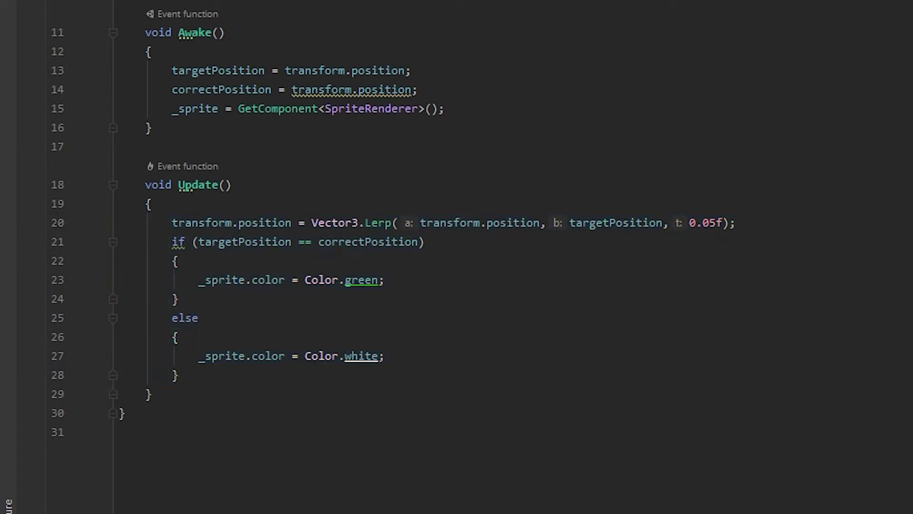
{"action": "left_click", "coordinate": [387, 280]}
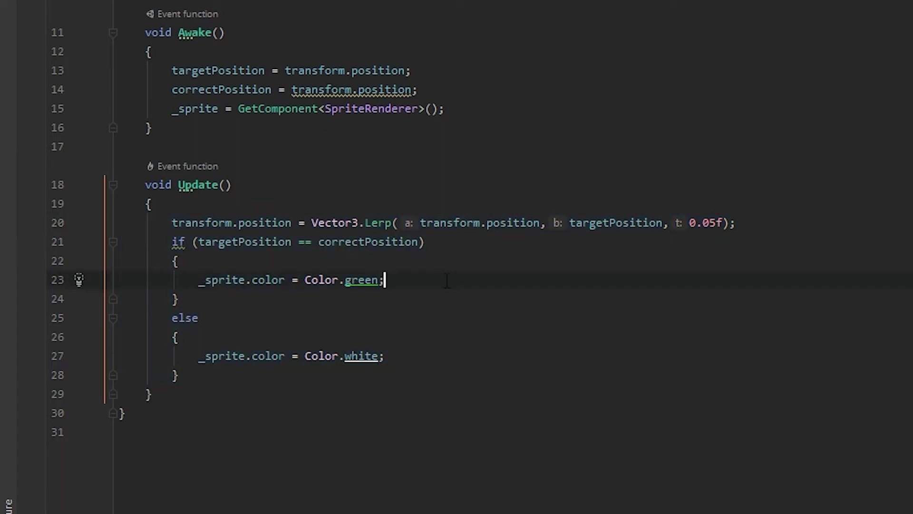
{"action": "key", "text": "Return"}
{"action": "left_click", "coordinate": [293, 241]}
{"action": "double_click", "coordinate": [350, 240]}
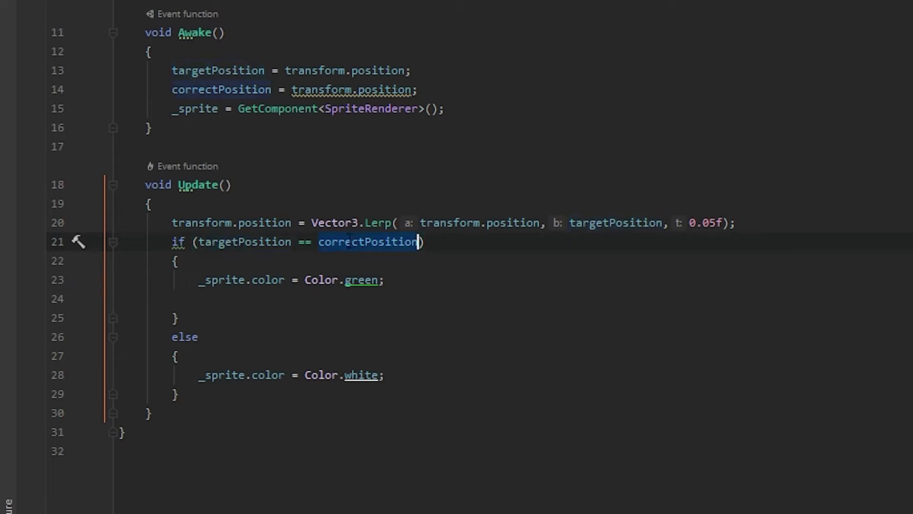
{"action": "left_click", "coordinate": [376, 311]}
{"action": "left_click", "coordinate": [341, 298]}
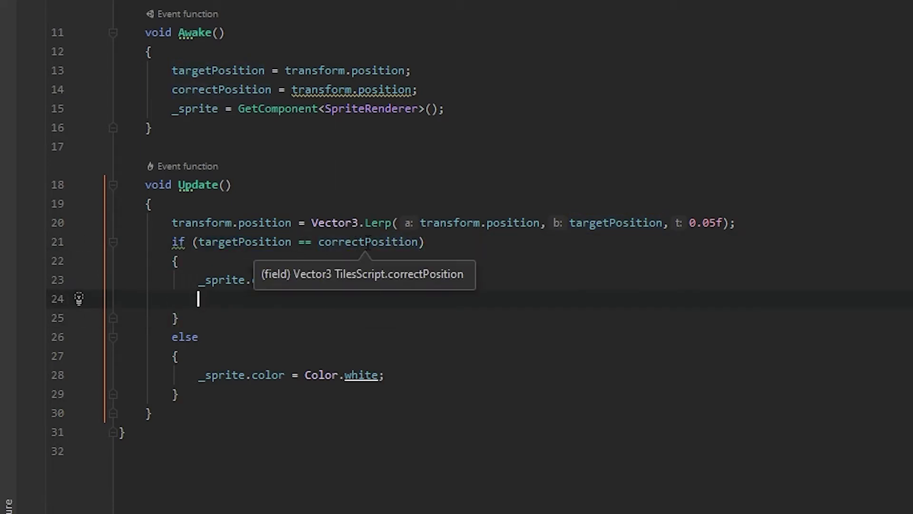
{"action": "type", "text": "inRightPlace = true;"}
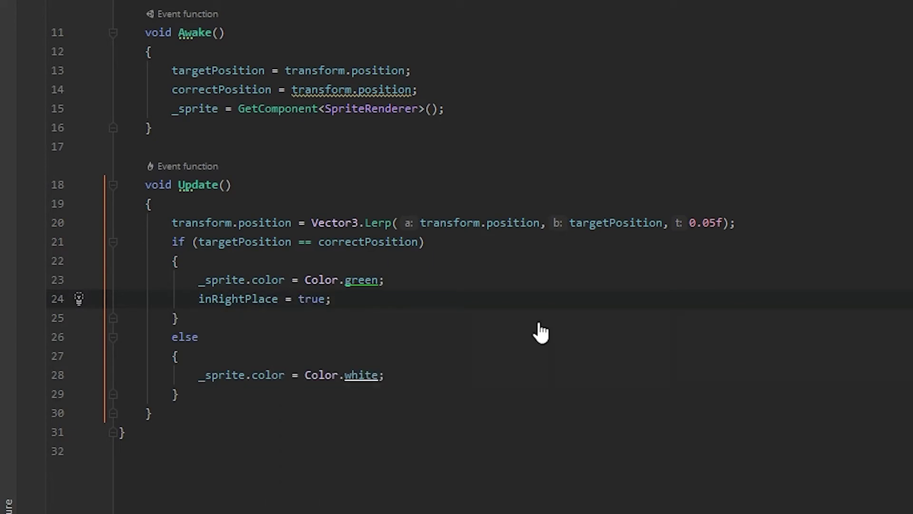
Add inRightPlace = false; after the white colour assignment in the else branch.
{"action": "left_click", "coordinate": [430, 381]}
{"action": "key", "text": "Return"}
{"action": "type", "text": "in"}
{"action": "key", "text": "BackSpace"}
{"action": "key", "text": "Return"}
{"action": "type", "text": "= false;"}
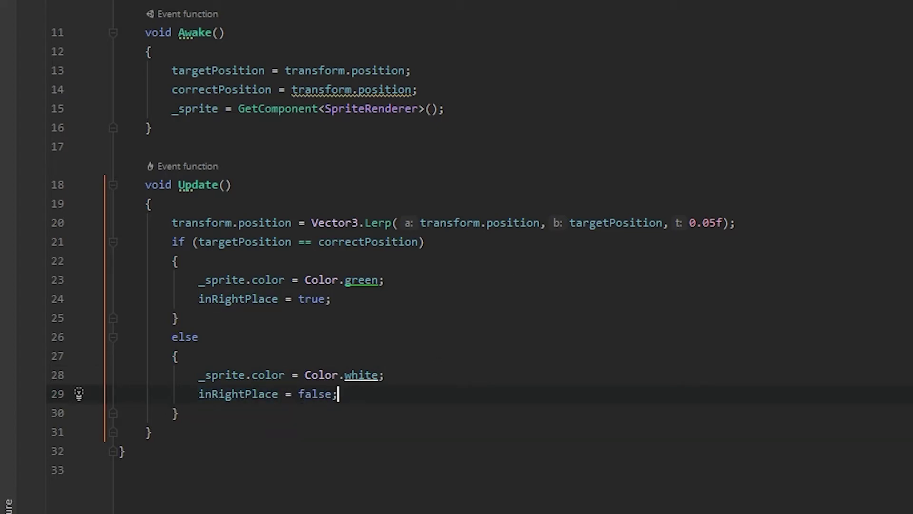
Open GameScript.cs and declare int correctTiles = 0; at the end of Update, after the mouse input block.
{"action": "left_click", "coordinate": [56, 37]}
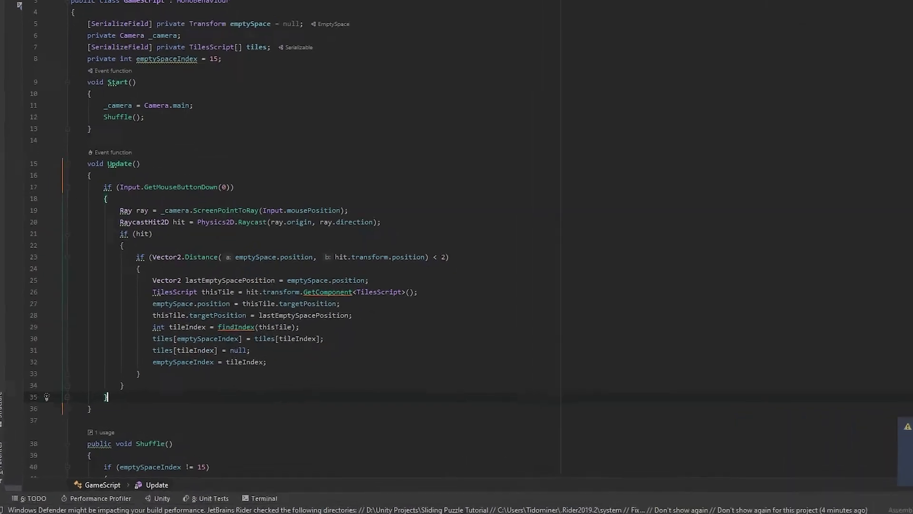
{"action": "key", "text": "Return"}
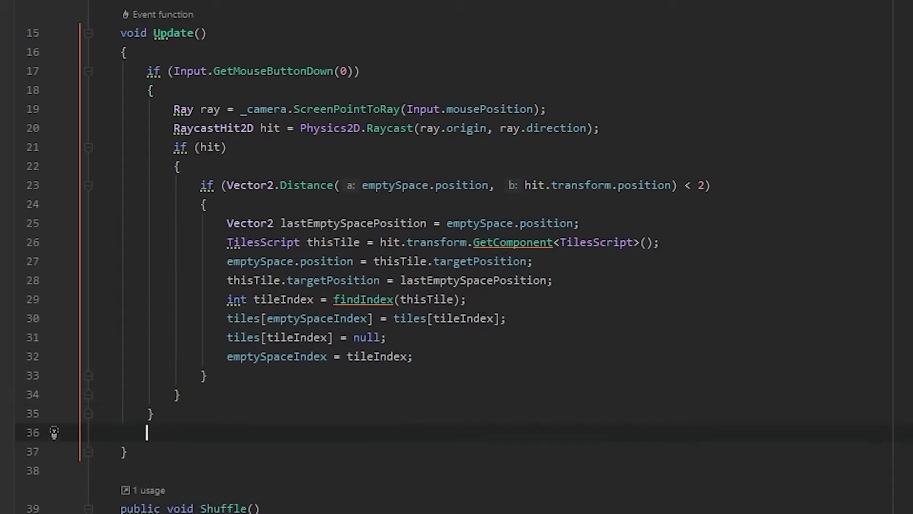
{"action": "type", "text": "int correctTim"}
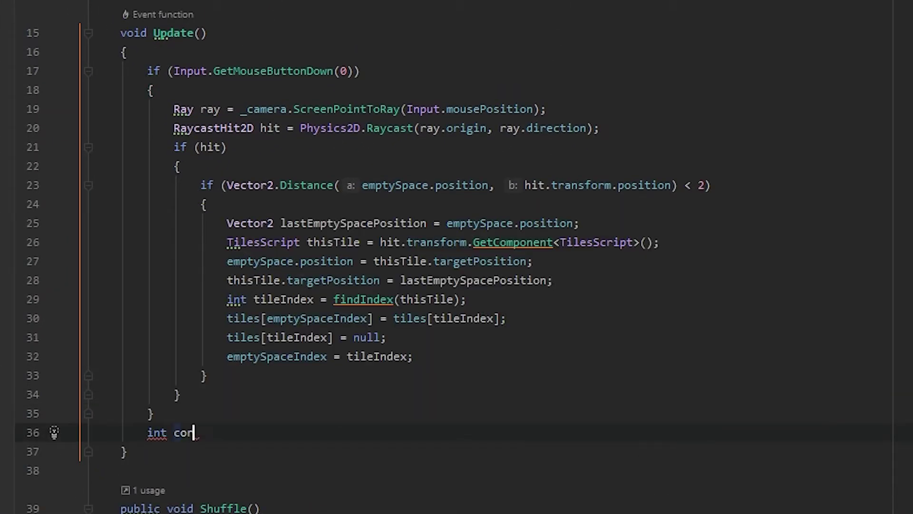
{"action": "key", "text": "BackSpace"}
{"action": "type", "text": "les = 0;"}
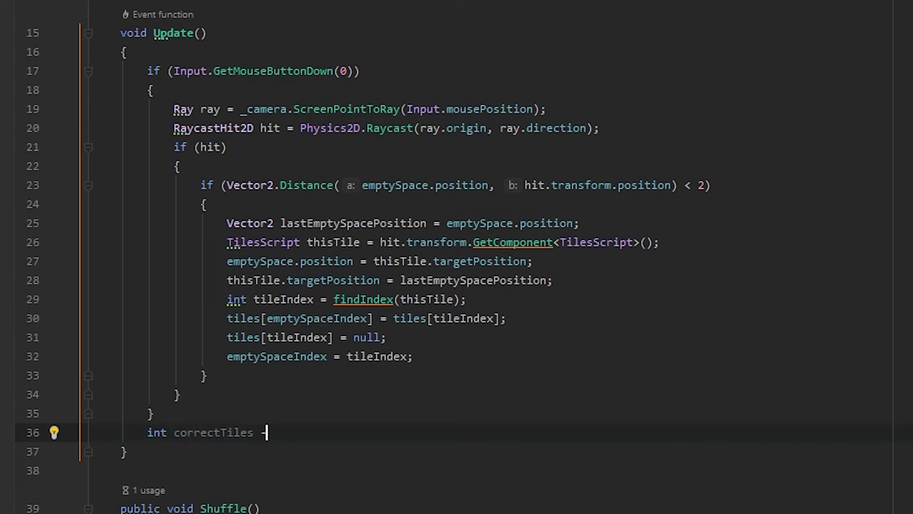
Add a foreach loop (var a in tiles) with an empty body below the correctTiles declaration.
{"action": "key", "text": "Return"}
{"action": "type", "text": "foreach)"}
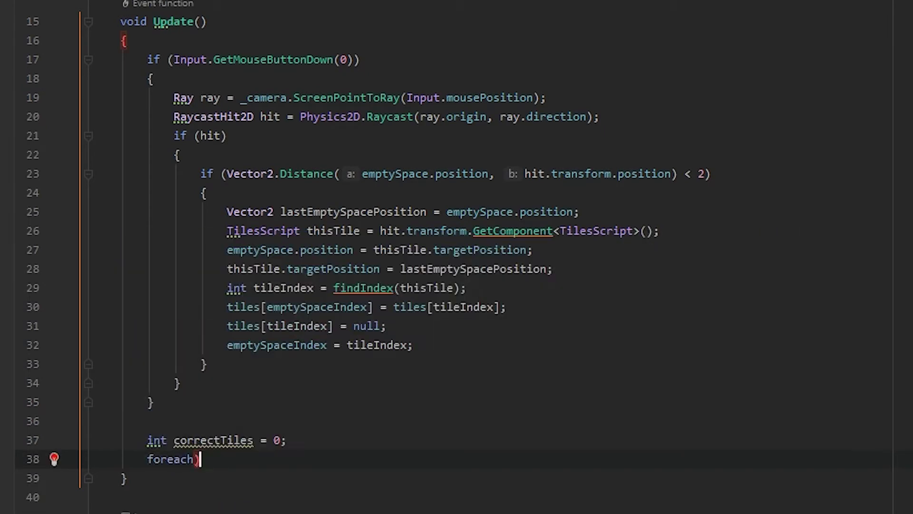
{"action": "key", "text": "BackSpace"}
{"action": "type", "text": "("}
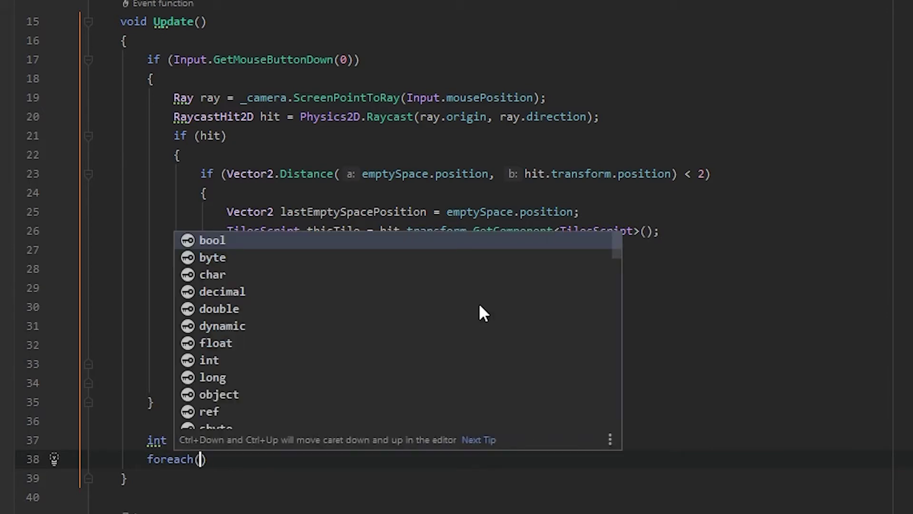
{"action": "type", "text": "var a in ti"}
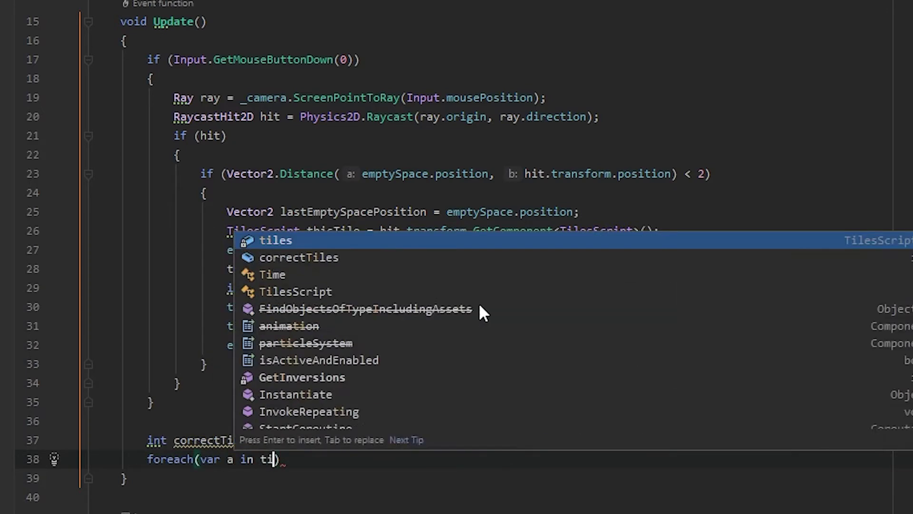
{"action": "type", "text": "les){"}
{"action": "key", "text": "Return"}
Inside the foreach loop, add an if (a.inRightPlace) condition that increments correctTiles.
{"action": "type", "text": "if."}
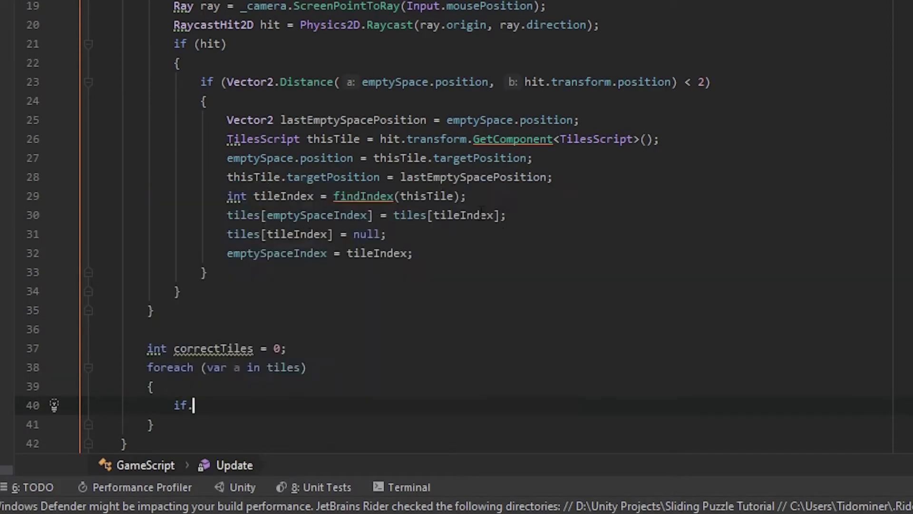
{"action": "type", "text": "(a."}
{"action": "key", "text": "Return"}
{"action": "key", "text": "End"}
{"action": "key", "text": "Return"}
{"action": "type", "text": "c"}
{"action": "key", "text": "Return"}
{"action": "type", "text": "++"}
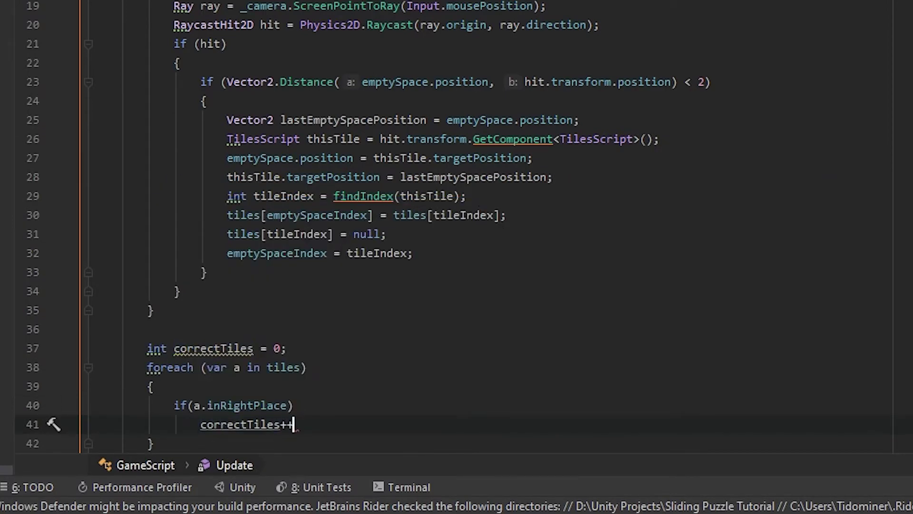
{"action": "type", "text": ";"}
Wrap the inRightPlace condition in an if (a != null) block with braces inside the foreach loop.
{"action": "key", "text": "Down"}
{"action": "key", "text": "Return"}
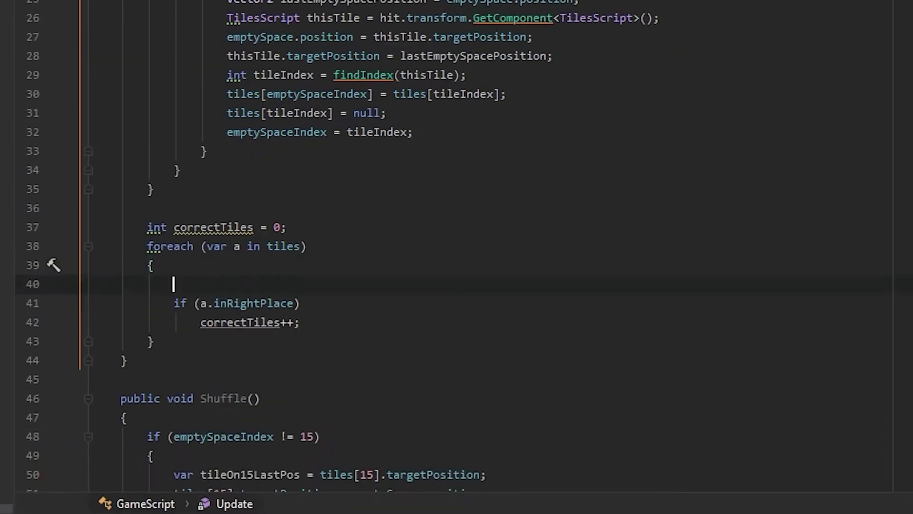
{"action": "type", "text": "if (a != n"}
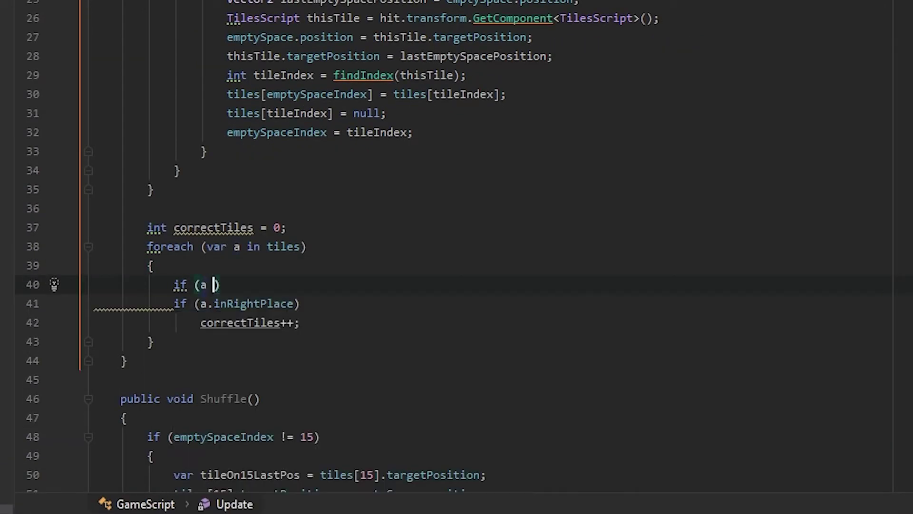
{"action": "type", "text": "ull"}
{"action": "key", "text": "Right"}
{"action": "type", "text": "{"}
{"action": "key", "text": "Right"}
{"action": "key", "text": "BackSpace"}
{"action": "key", "text": "Down"}
{"action": "key", "text": "Down"}
{"action": "key", "text": "End"}
{"action": "type", "text": "}"}
Examine the null check and inRightPlace condition, comparing them with where the moved tile's array entry is set to null.
{"action": "left_click", "coordinate": [294, 300]}
{"action": "left_click", "coordinate": [281, 289]}
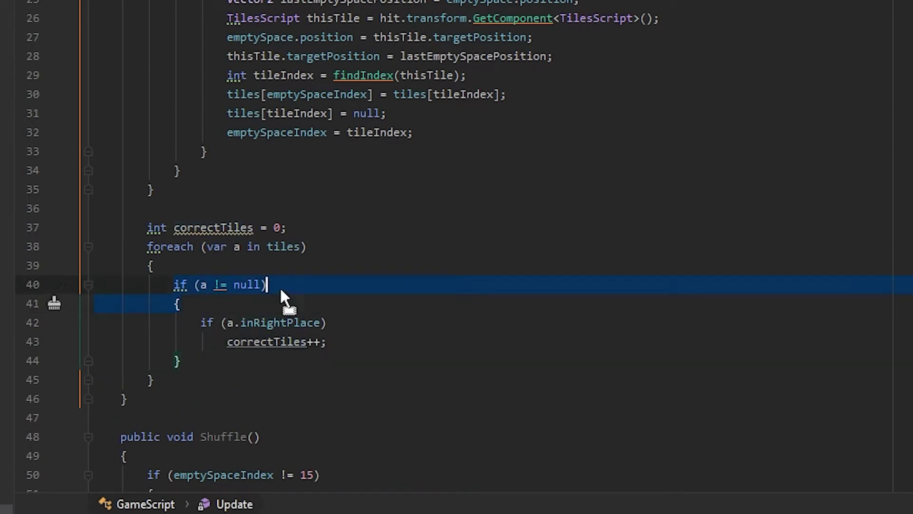
{"action": "left_click", "coordinate": [221, 284]}
{"action": "left_click", "coordinate": [200, 285]}
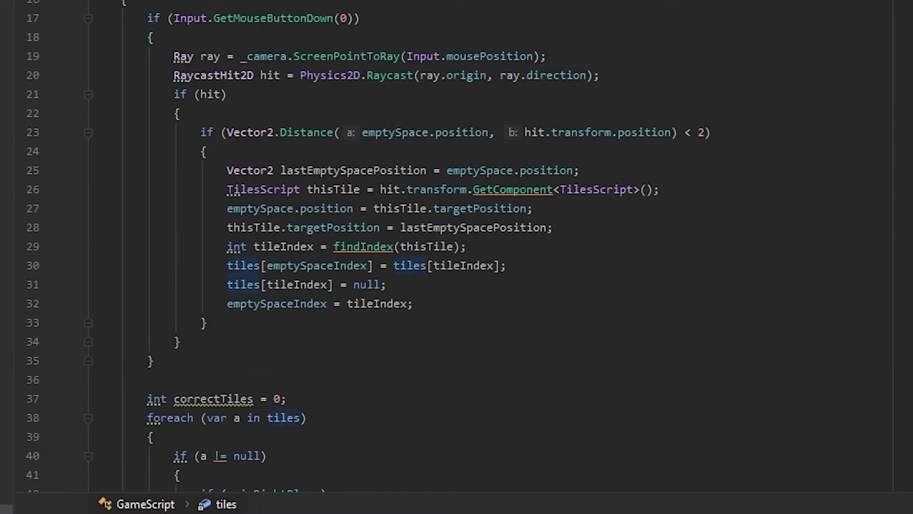
{"action": "scroll", "coordinate": [339, 386], "scroll_direction": "down", "scroll_amount": 3}
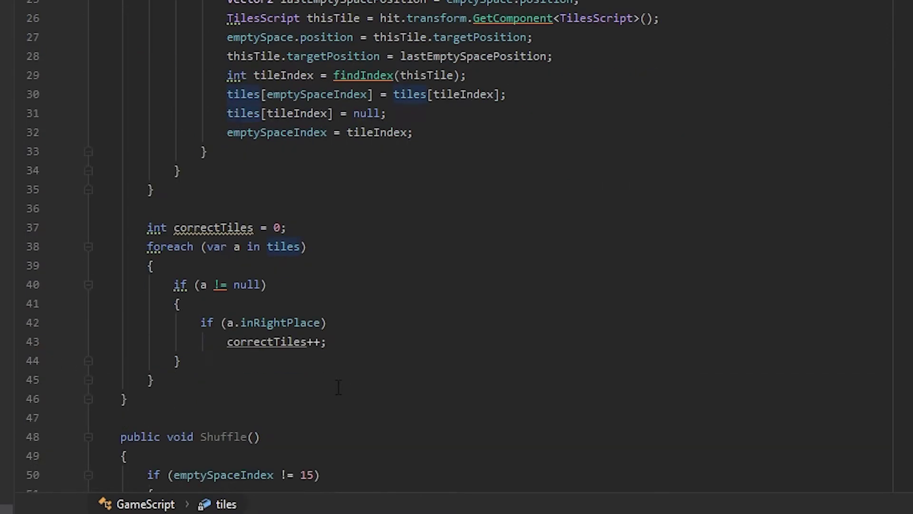
{"action": "left_click_drag", "start_coordinate": [211, 307], "coordinate": [6, 287]}
{"action": "left_click_drag", "start_coordinate": [201, 322], "coordinate": [354, 325]}
{"action": "left_click", "coordinate": [265, 322]}
{"action": "left_click", "coordinate": [344, 343]}
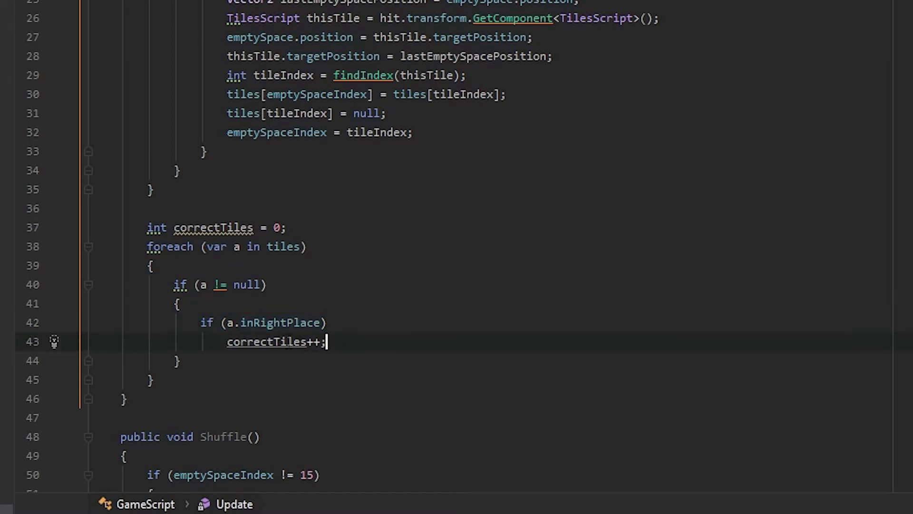
Below the foreach loop, add an if (correctTiles == tiles.Length - 1) block that calls Debug.Log("You Won").
{"action": "left_click", "coordinate": [346, 388]}
{"action": "key", "text": "Return"}
{"action": "type", "text": "if (cor"}
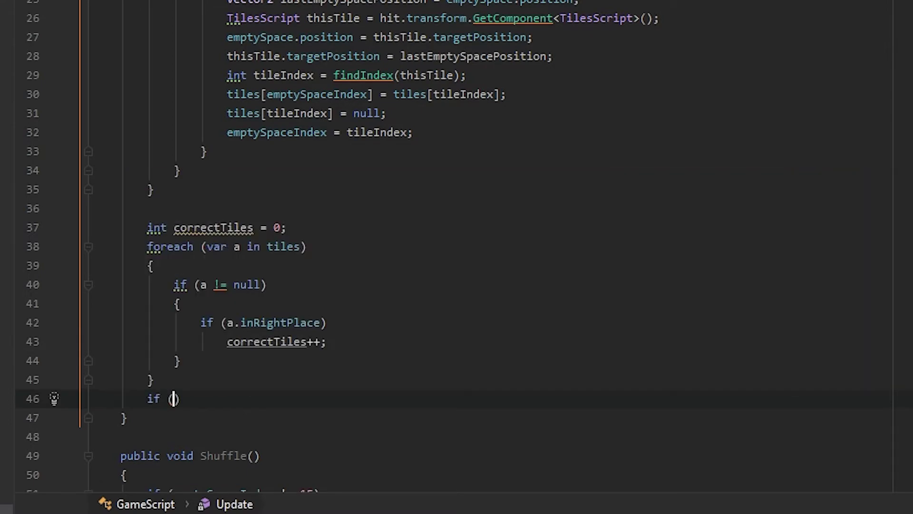
{"action": "key", "text": "Return"}
{"action": "type", "text": "=="}
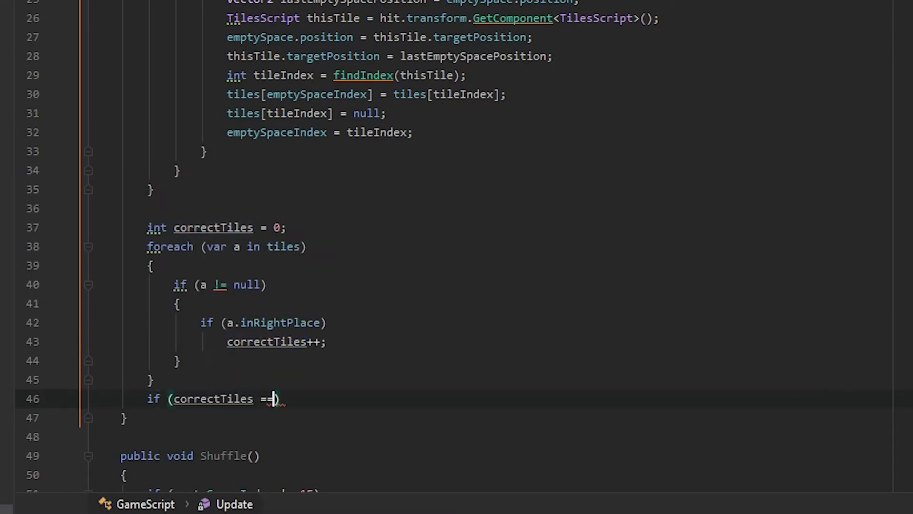
{"action": "type", "text": " tiles."}
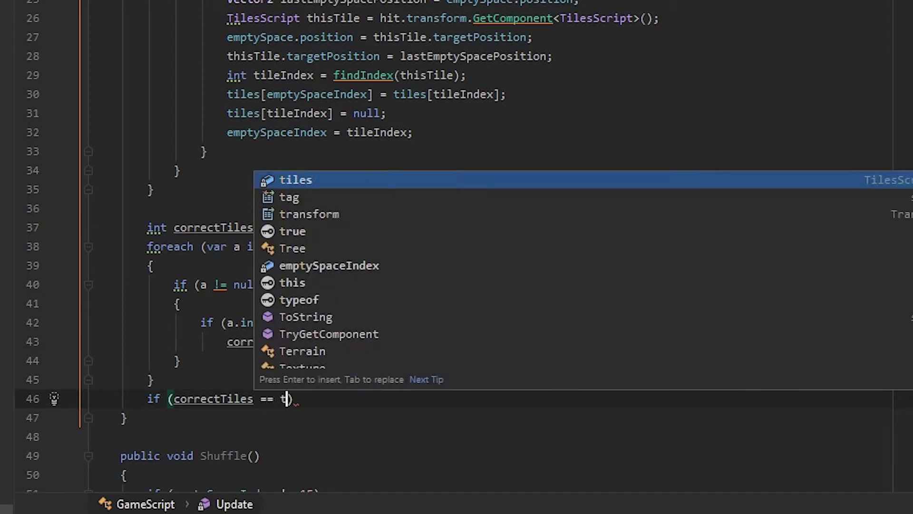
{"action": "key", "text": "Return"}
{"action": "type", "text": "-1){"}
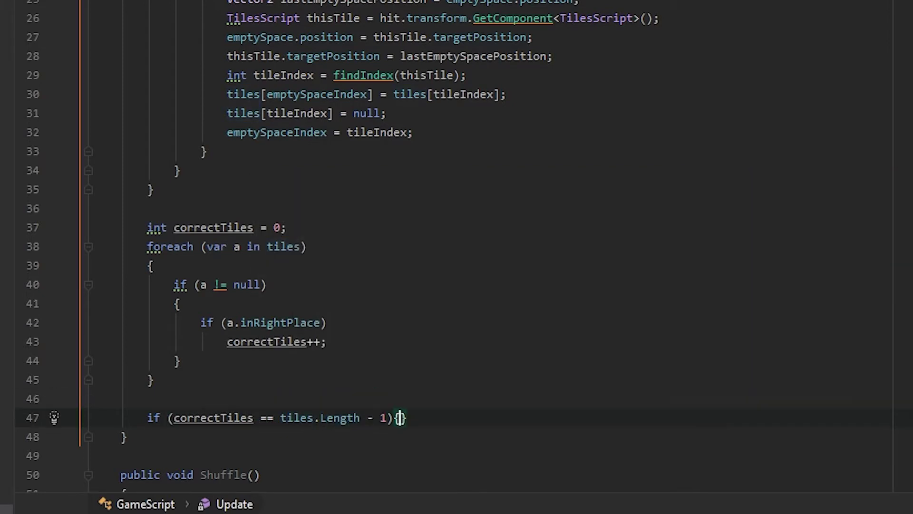
{"action": "key", "text": "Return"}
{"action": "type", "text": "Debug.Log(\"You Won\")"}
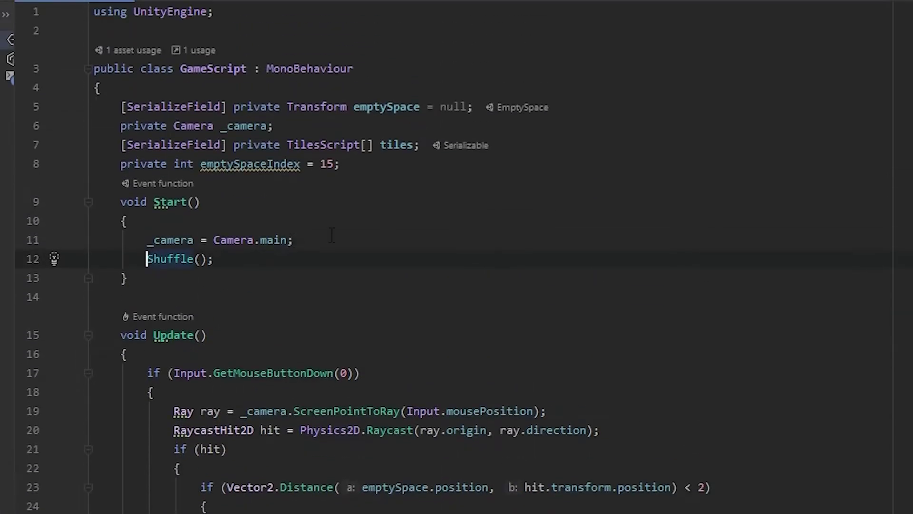
Comment out the Shuffle() call in Start, then switch to Unity and run the game.
{"action": "key", "text": "ctrl+slash"}
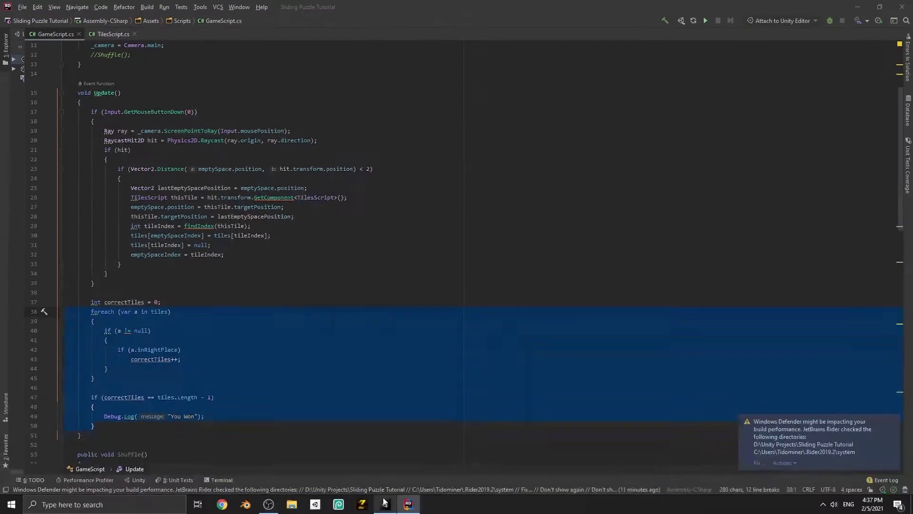
{"action": "key", "text": "alt+Tab"}
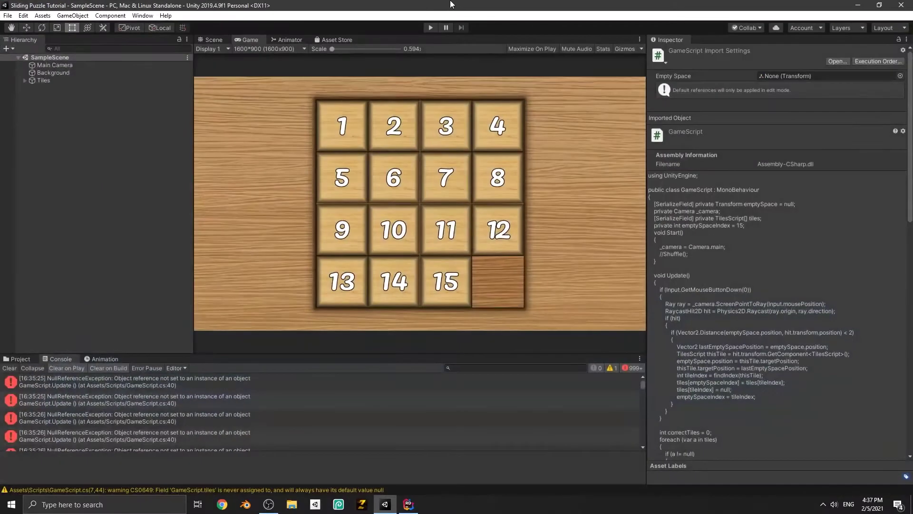
{"action": "left_click", "coordinate": [430, 28]}
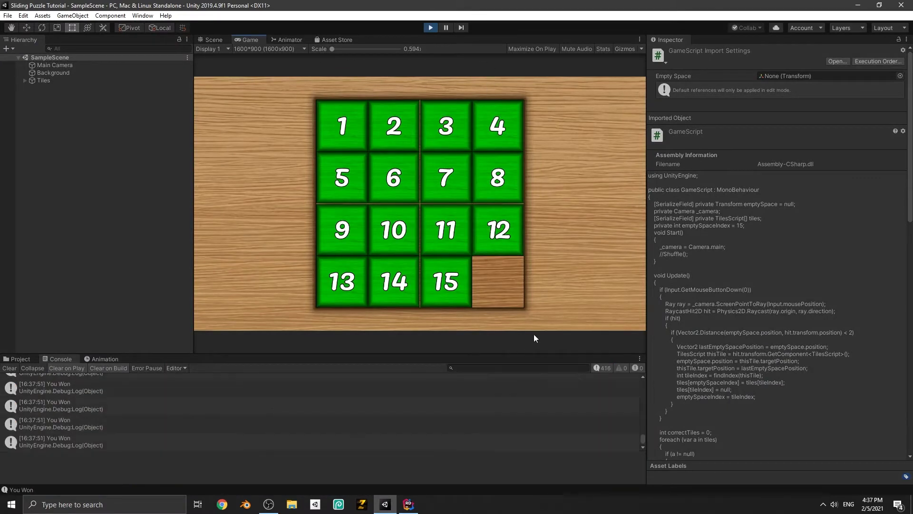
Slide tile 12 into the empty space in the running game and clear the console.
{"action": "left_click", "coordinate": [503, 234]}
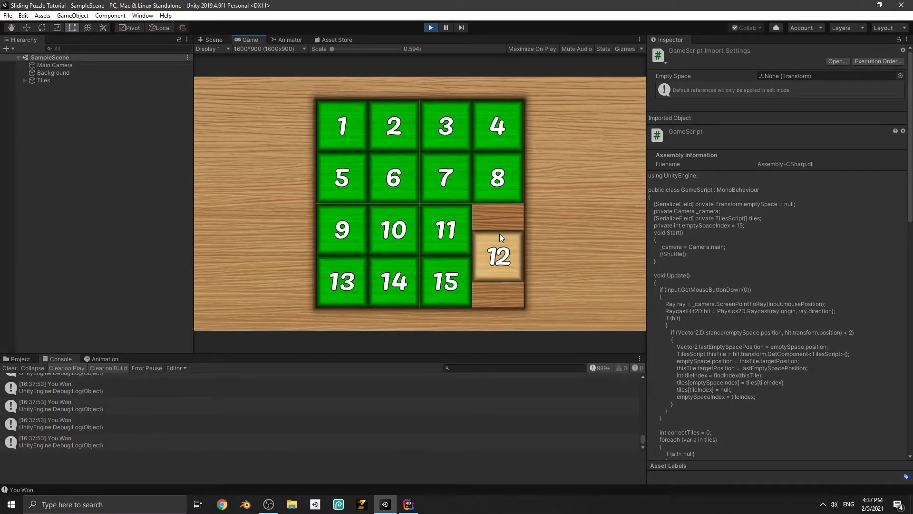
{"action": "left_click", "coordinate": [9, 368]}
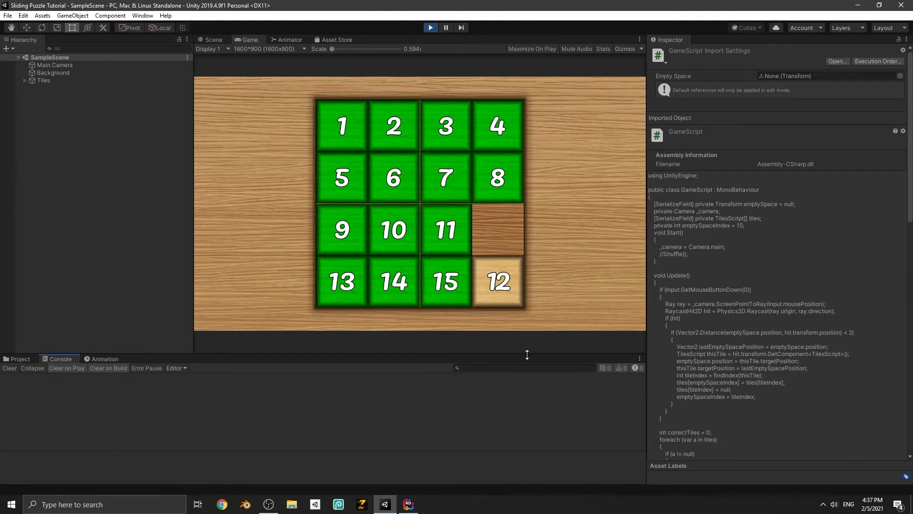
Stop the running game and add a UI Image to the scene hierarchy.
{"action": "left_click", "coordinate": [430, 28]}
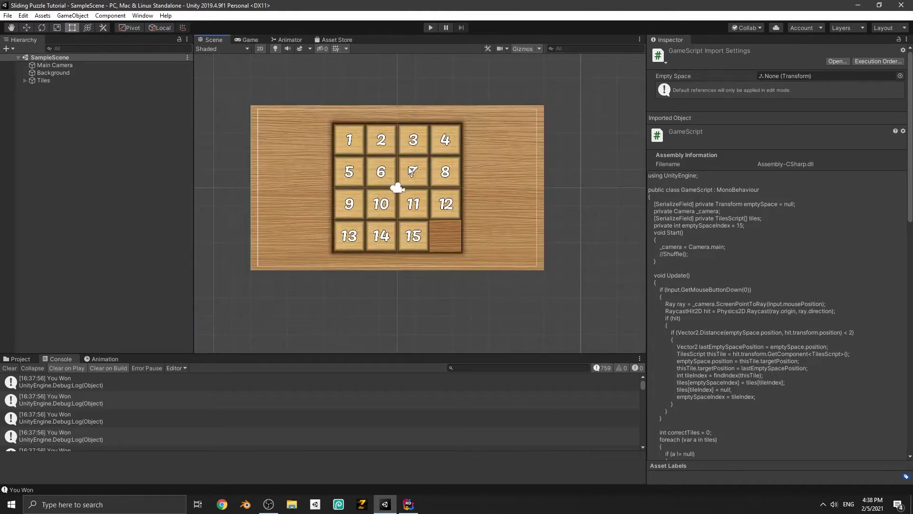
{"action": "scroll", "coordinate": [285, 158], "scroll_direction": "up", "scroll_amount": 2}
{"action": "right_click", "coordinate": [75, 155]}
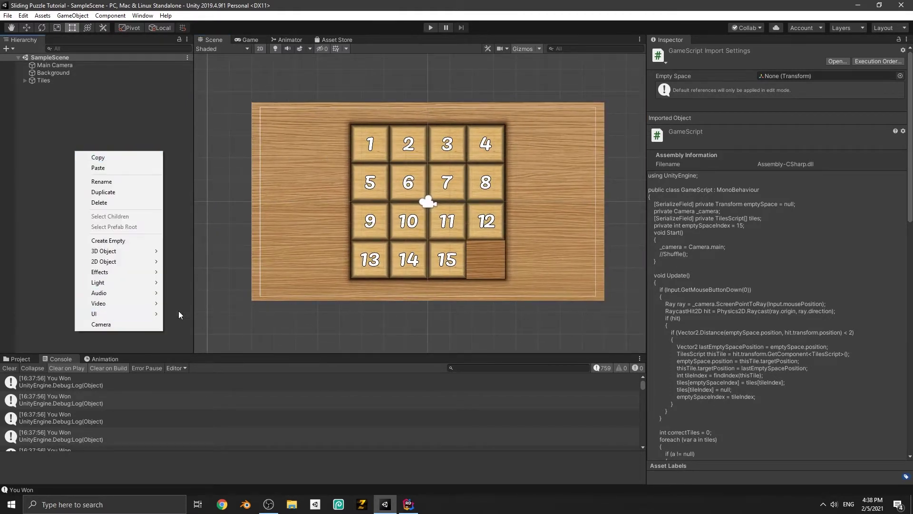
{"action": "mouse_move", "coordinate": [127, 313]}
{"action": "left_click", "coordinate": [198, 335]}
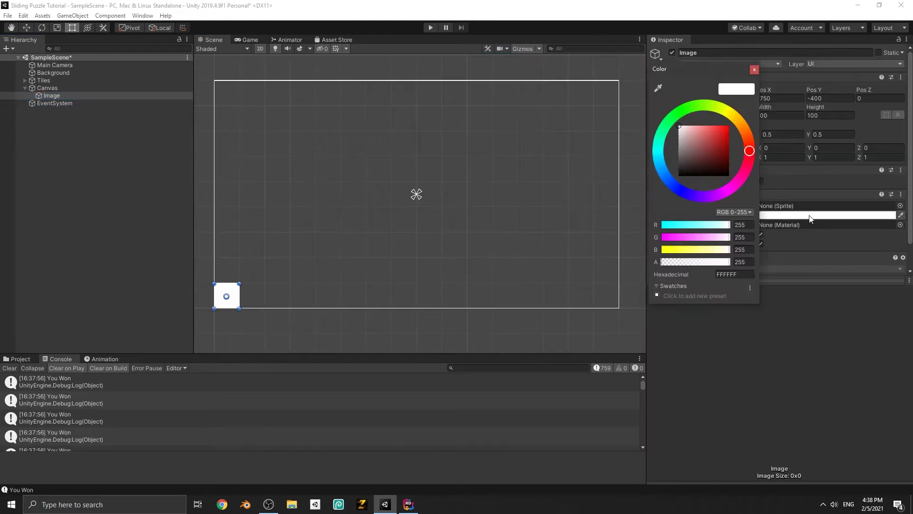
Change the UI image's color to a semi-transparent black.
{"action": "left_click_drag", "start_coordinate": [720, 156], "coordinate": [678, 173]}
{"action": "left_click_drag", "start_coordinate": [717, 265], "coordinate": [691, 263]}
{"action": "left_click", "coordinate": [754, 70]}
Stretch the image's anchors in both directions and set its Left, Top, Right and Bottom offsets to 0, checking it in the Game view.
{"action": "left_click", "coordinate": [668, 103]}
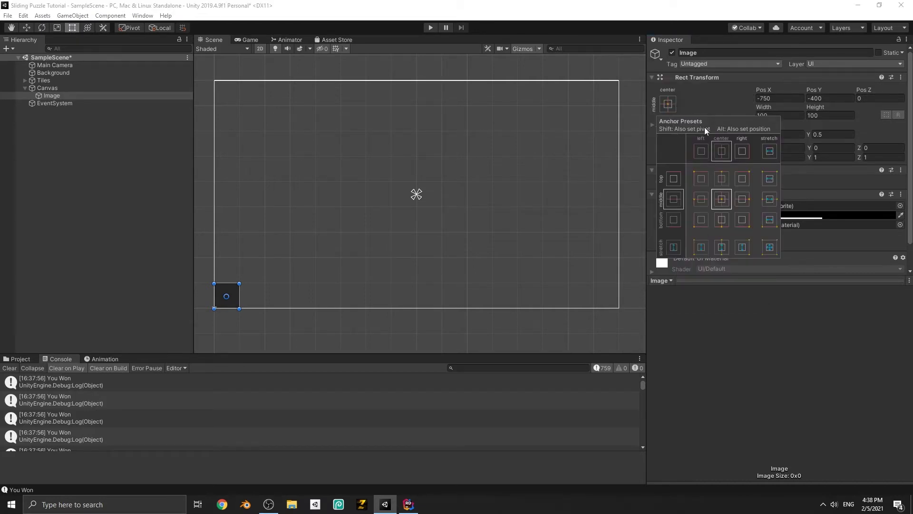
{"action": "left_click", "coordinate": [771, 247]}
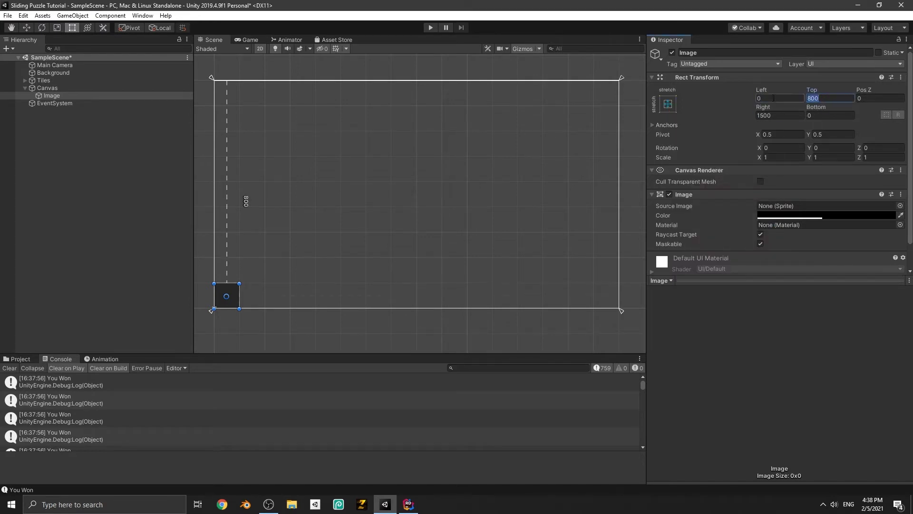
{"action": "type", "text": "0"}
{"action": "left_click", "coordinate": [810, 98]}
{"action": "left_click", "coordinate": [811, 115]}
{"action": "left_click", "coordinate": [775, 115]}
{"action": "type", "text": "0"}
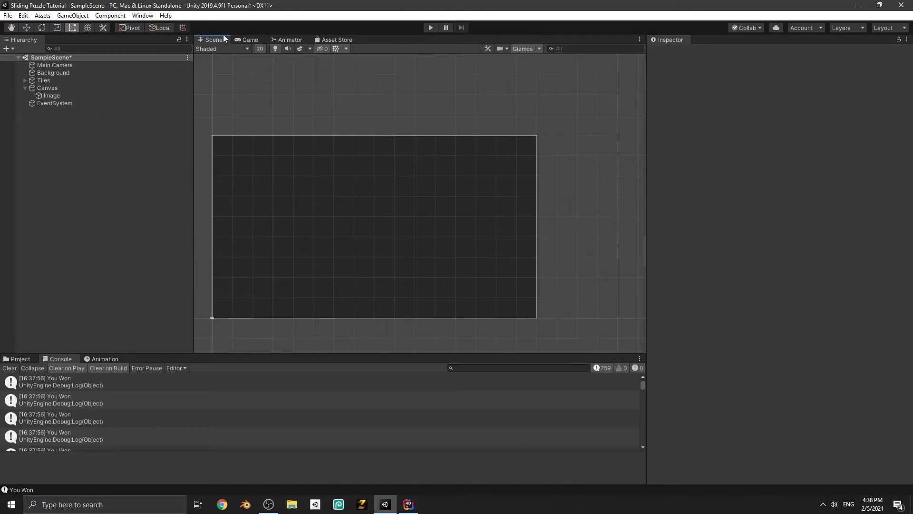
{"action": "left_click", "coordinate": [247, 40]}
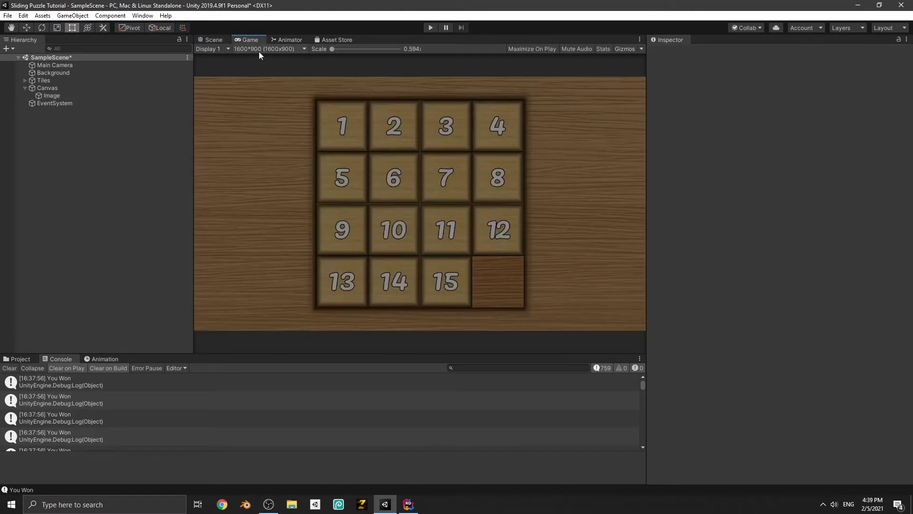
Add a second UI Image as a child of the dark image and rename the parent BlackImage.
{"action": "right_click", "coordinate": [51, 96]}
{"action": "mouse_move", "coordinate": [95, 259]}
{"action": "left_click", "coordinate": [185, 281]}
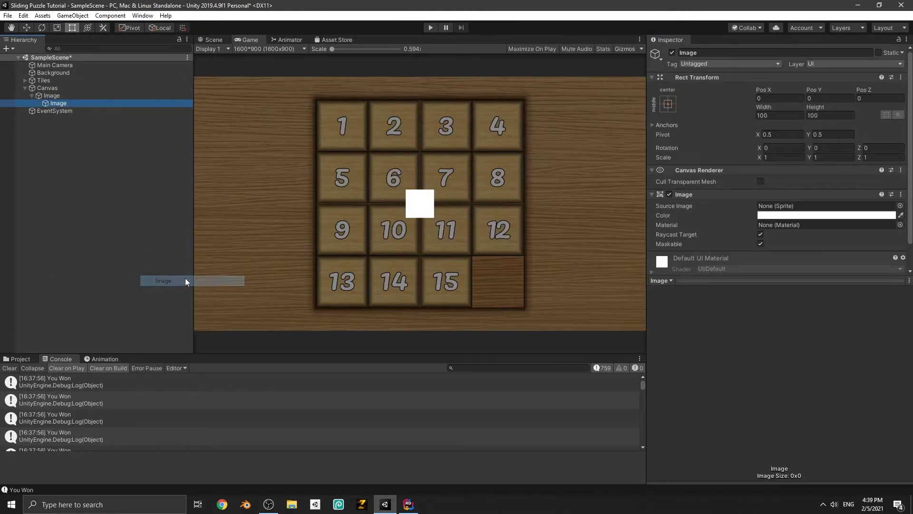
{"action": "left_click", "coordinate": [55, 96]}
{"action": "left_click", "coordinate": [737, 53]}
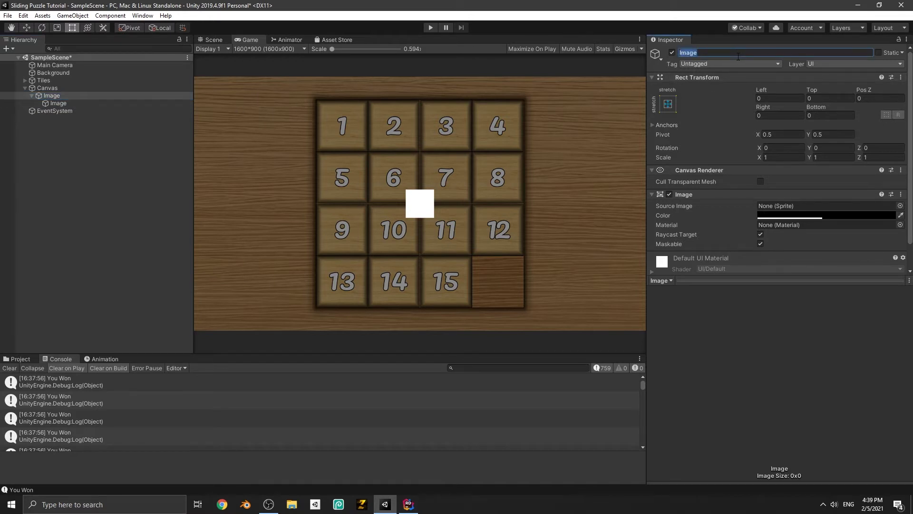
Resize the child image to 617.3 by 361.7 and assign UISprite as its source image.
{"action": "left_click", "coordinate": [58, 103]}
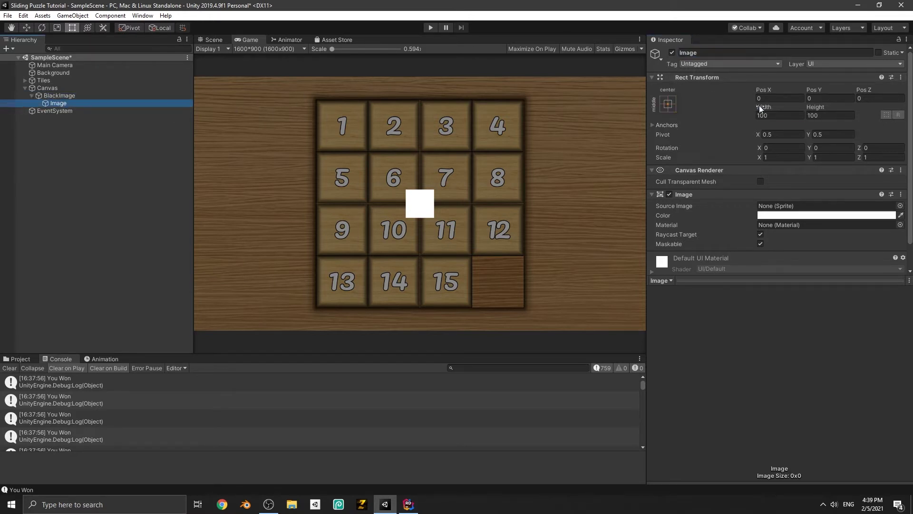
{"action": "left_click_drag", "start_coordinate": [764, 107], "coordinate": [526, 507]}
{"action": "left_click_drag", "start_coordinate": [815, 107], "coordinate": [753, 108]}
{"action": "left_click_drag", "start_coordinate": [764, 107], "coordinate": [859, 107]}
{"action": "left_click", "coordinate": [900, 215]}
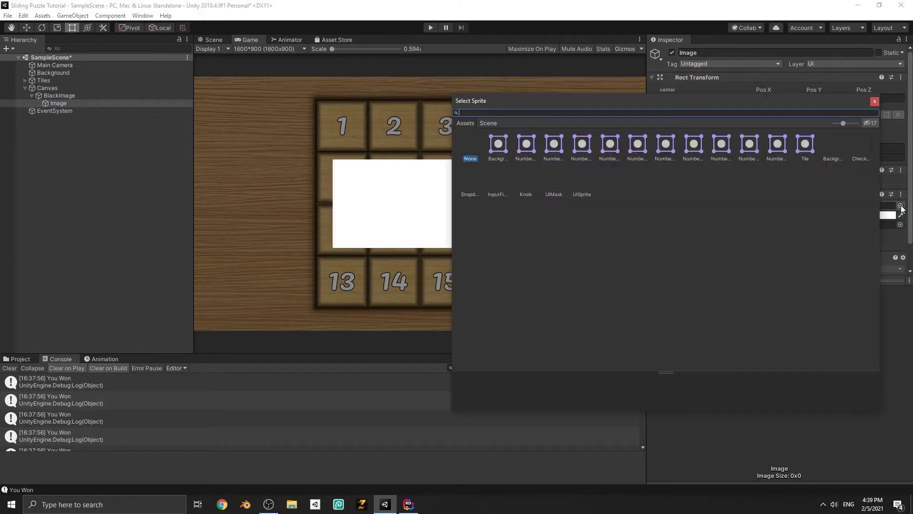
{"action": "left_click", "coordinate": [900, 206]}
{"action": "left_click", "coordinate": [804, 144]}
{"action": "left_click", "coordinate": [498, 180]}
{"action": "double_click", "coordinate": [581, 179]}
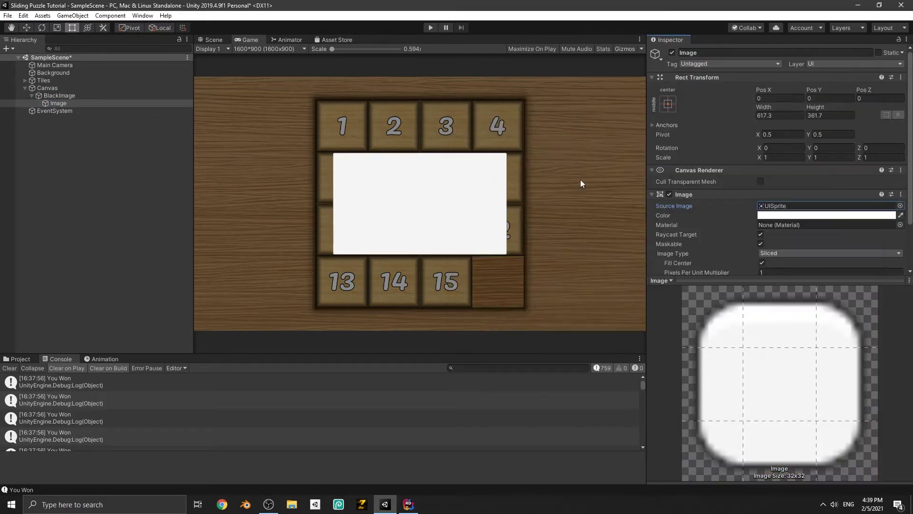
Round the panel image's corners by setting its Pixels Per Unit Multiplier to 0.21, keeping the Sliced image type.
{"action": "left_click_drag", "start_coordinate": [692, 270], "coordinate": [676, 269]}
{"action": "scroll", "coordinate": [768, 252], "scroll_direction": "down", "scroll_amount": 2}
{"action": "left_click", "coordinate": [772, 197]}
{"action": "left_click", "coordinate": [773, 207]}
{"action": "left_click", "coordinate": [772, 197]}
{"action": "left_click", "coordinate": [771, 216]}
{"action": "left_click_drag", "start_coordinate": [732, 216], "coordinate": [734, 220]}
{"action": "left_click", "coordinate": [760, 207]}
Change the panel image's color to a light orange-beige.
{"action": "left_click", "coordinate": [780, 159]}
{"action": "left_click", "coordinate": [679, 134]}
{"action": "left_click", "coordinate": [745, 130]}
{"action": "left_click_drag", "start_coordinate": [699, 131], "coordinate": [632, 122]}
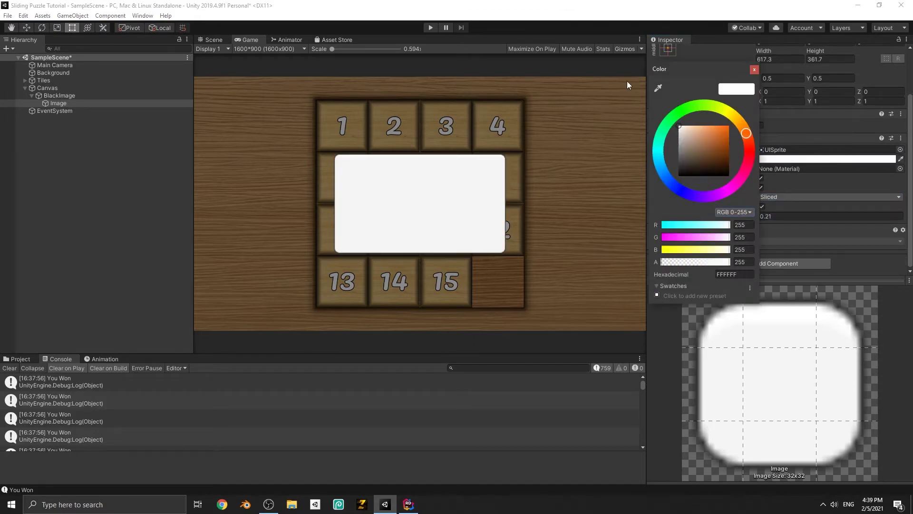
{"action": "left_click", "coordinate": [694, 129]}
{"action": "left_click", "coordinate": [585, 119]}
Add a UI Text object under the panel image and set its text to "Puzzle Solved".
{"action": "right_click", "coordinate": [60, 104]}
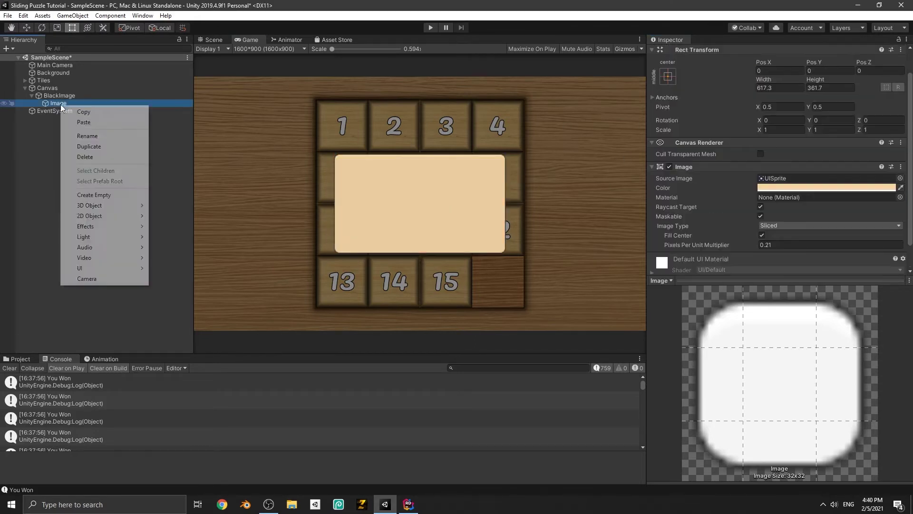
{"action": "mouse_move", "coordinate": [109, 268]}
{"action": "left_click", "coordinate": [190, 267]}
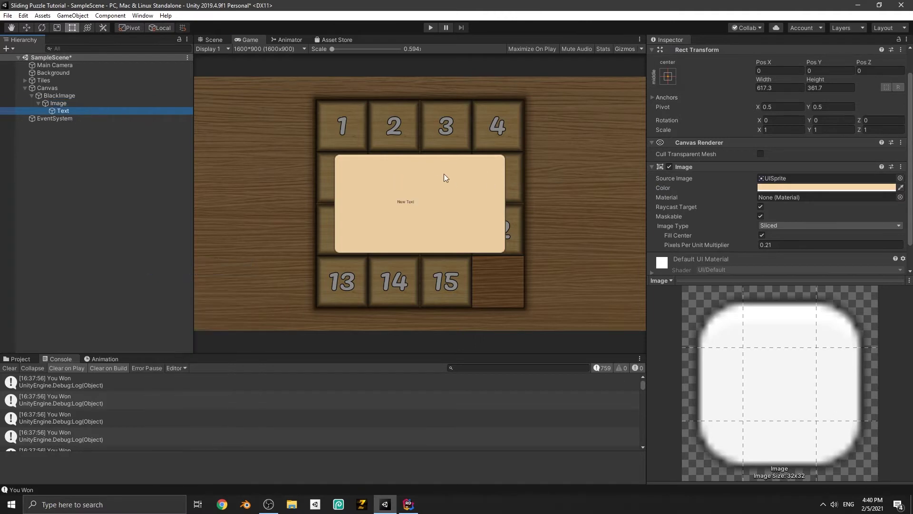
{"action": "left_click_drag", "start_coordinate": [736, 189], "coordinate": [478, 181]}
{"action": "type", "text": "Puzzle Solved"}
Set the Puzzle Solved text to font size 39 in a larger box and center its alignment horizontally and vertically.
{"action": "left_click_drag", "start_coordinate": [677, 237], "coordinate": [783, 237]}
{"action": "mouse_move", "coordinate": [796, 80]}
{"action": "left_mouse_down"}
{"action": "mouse_move", "coordinate": [774, 80]}
{"action": "mouse_move", "coordinate": [791, 79]}
{"action": "left_mouse_up"}
{"action": "left_click", "coordinate": [213, 39]}
{"action": "left_click_drag", "start_coordinate": [378, 244], "coordinate": [412, 252]}
{"action": "left_click", "coordinate": [770, 273]}
{"action": "scroll", "coordinate": [791, 255], "scroll_direction": "down", "scroll_amount": 3}
{"action": "scroll", "coordinate": [776, 247], "scroll_direction": "up", "scroll_amount": 2}
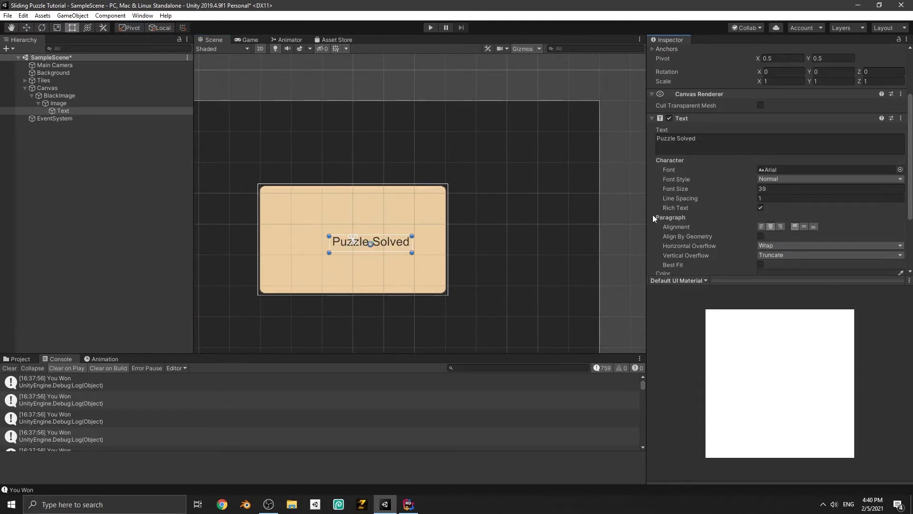
{"action": "left_click", "coordinate": [806, 227]}
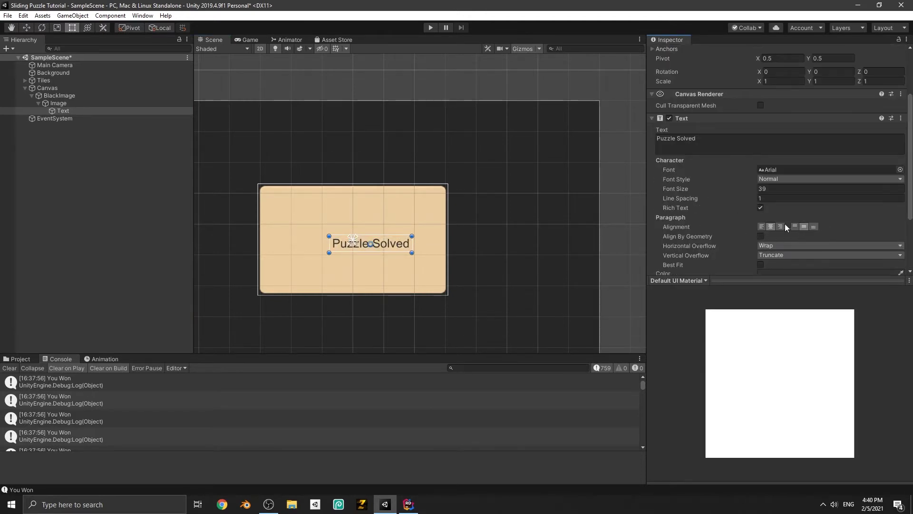
Center the title on the panel, raise it to Pos Y 114.2, and enlarge it to font size 61 in a 437.1 by 81.7 box.
{"action": "left_click_drag", "start_coordinate": [344, 239], "coordinate": [327, 235]}
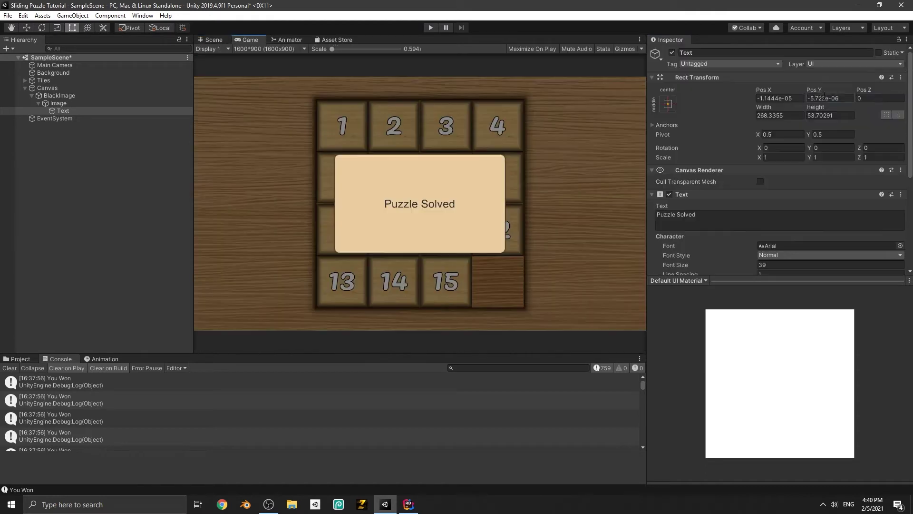
{"action": "left_click_drag", "start_coordinate": [818, 90], "coordinate": [899, 91]}
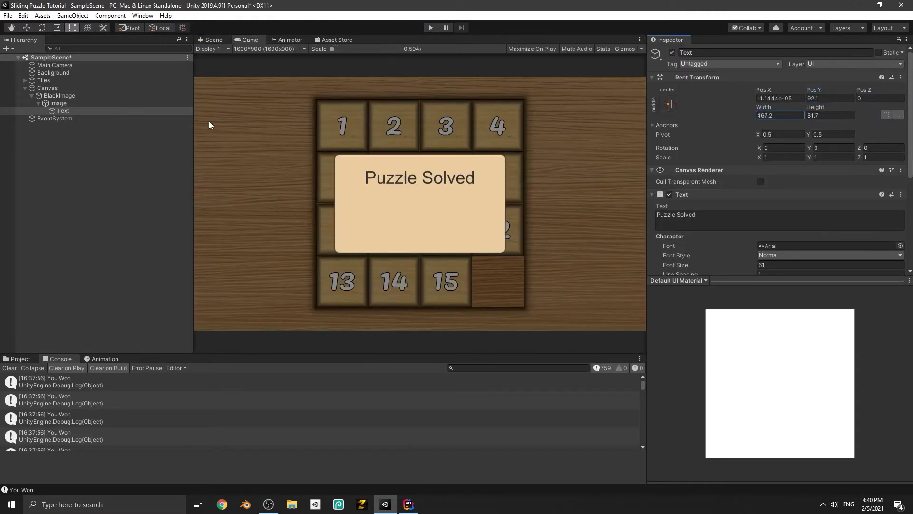
{"action": "left_click_drag", "start_coordinate": [830, 88], "coordinate": [880, 86]}
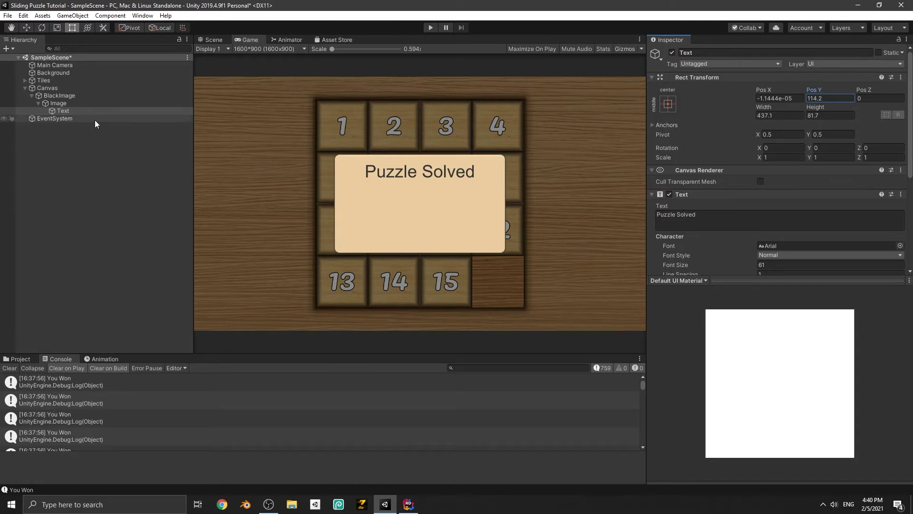
Add a UI Button under the panel image, sized 412.9 by 74.3 at Pos Y -85.6.
{"action": "right_click", "coordinate": [113, 103]}
{"action": "left_click", "coordinate": [204, 318]}
{"action": "left_click_drag", "start_coordinate": [814, 89], "coordinate": [302, 119]}
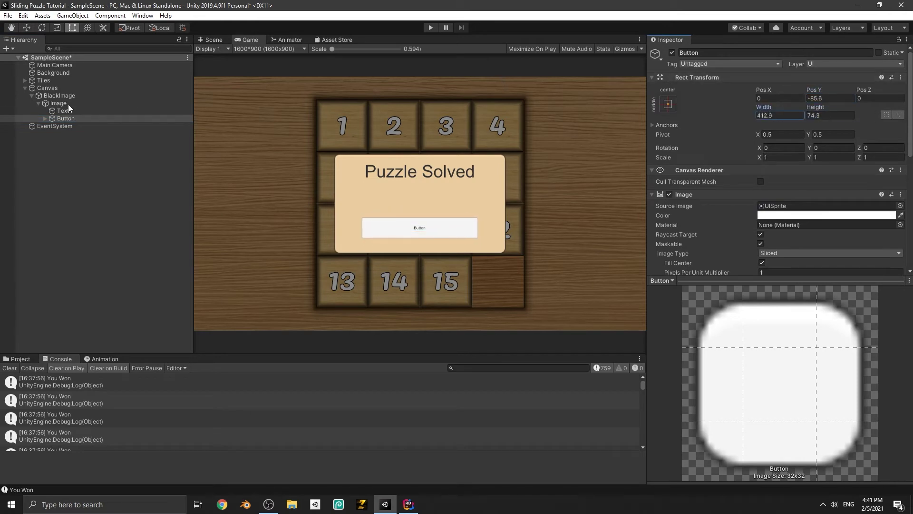
{"action": "left_click_drag", "start_coordinate": [68, 104], "coordinate": [58, 106]}
Change the button's label to "Try Again" and enlarge its font.
{"action": "left_click", "coordinate": [44, 119]}
{"action": "left_click", "coordinate": [69, 126]}
{"action": "left_click", "coordinate": [689, 216]}
{"action": "type", "text": "Tru"}
{"action": "left_click_drag", "start_coordinate": [700, 264], "coordinate": [591, 128]}
Lower the Try Again button to Pos Y -104.25 with a width of 405.4, and check the panel in the Scene and Game views.
{"action": "left_click", "coordinate": [66, 118]}
{"action": "left_click_drag", "start_coordinate": [816, 91], "coordinate": [474, 176]}
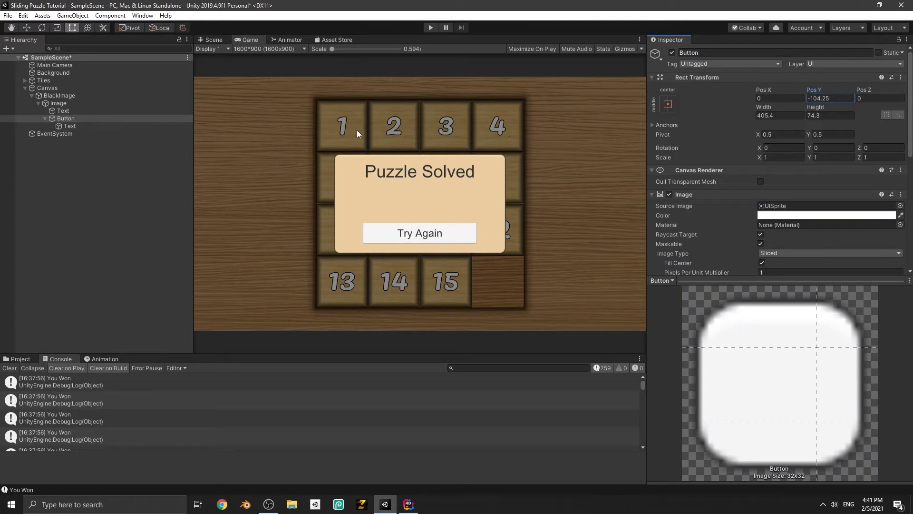
{"action": "left_click", "coordinate": [217, 40]}
{"action": "left_click", "coordinate": [246, 39]}
Switch to GameScript.cs in Rider and declare a private bool _isFinished field below emptySpaceIndex.
{"action": "left_click", "coordinate": [408, 504]}
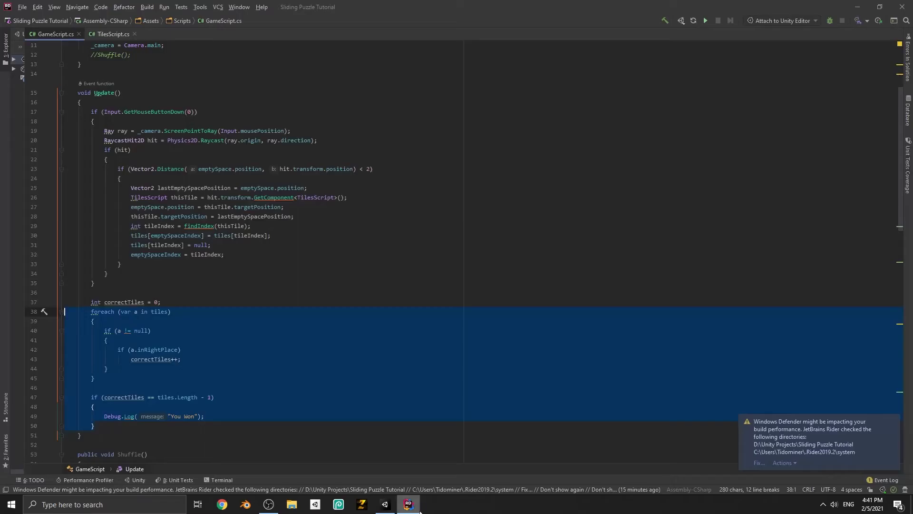
{"action": "left_click", "coordinate": [295, 283]}
{"action": "key", "text": "alt+Tab"}
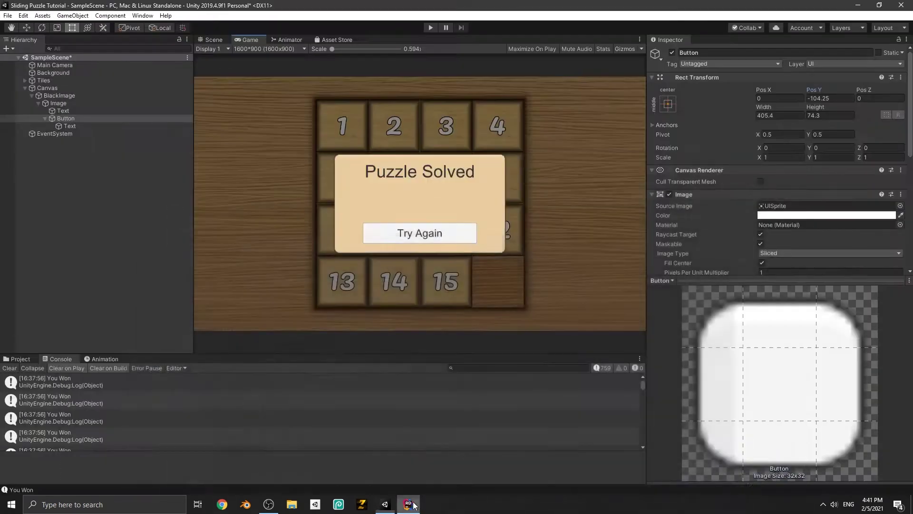
{"action": "left_click", "coordinate": [67, 232]}
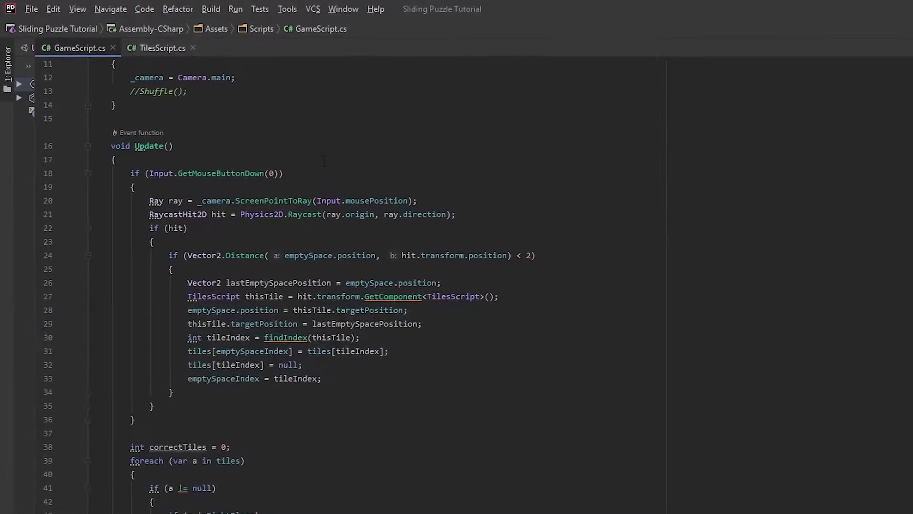
{"action": "scroll", "coordinate": [323, 162], "scroll_direction": "up", "scroll_amount": 5}
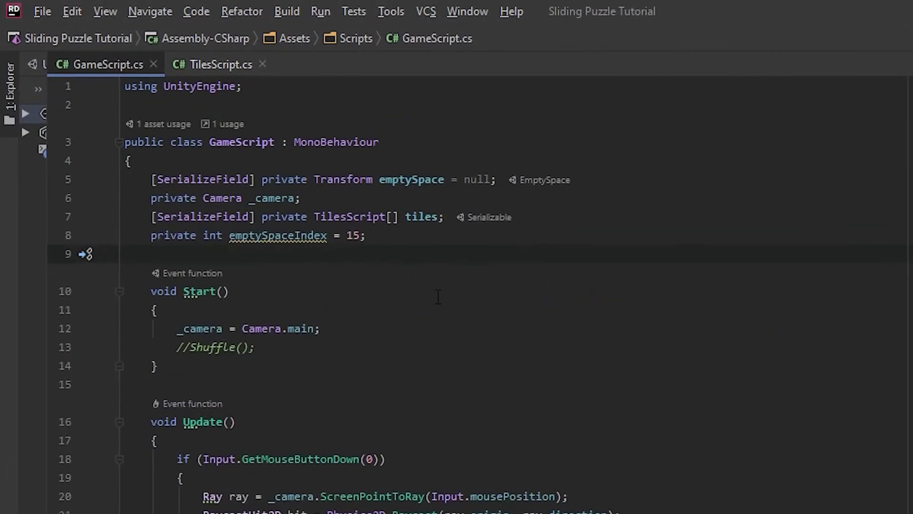
{"action": "type", "text": "rivate bool "}
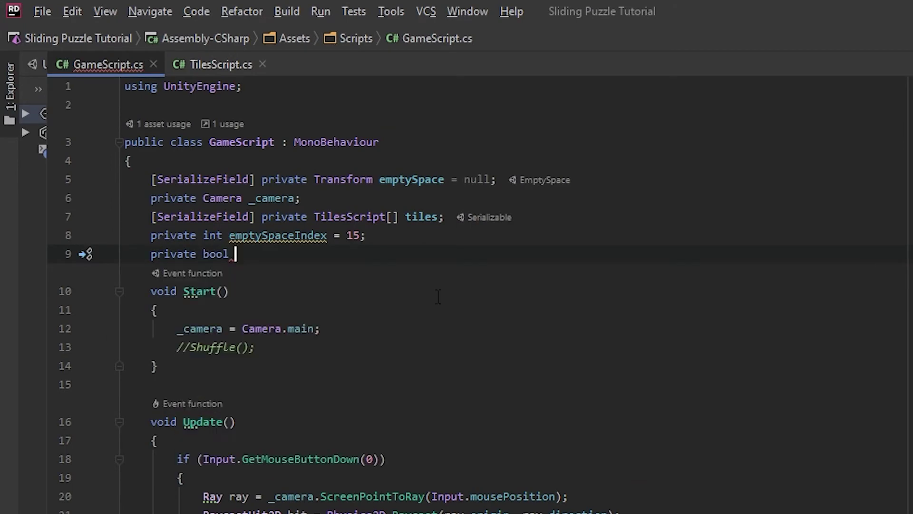
{"action": "type", "text": "_isFinished;"}
Add _isFinished = true; above the Debug.Log call inside the correctTiles win check in Update.
{"action": "scroll", "coordinate": [456, 285], "scroll_direction": "down", "scroll_amount": 5}
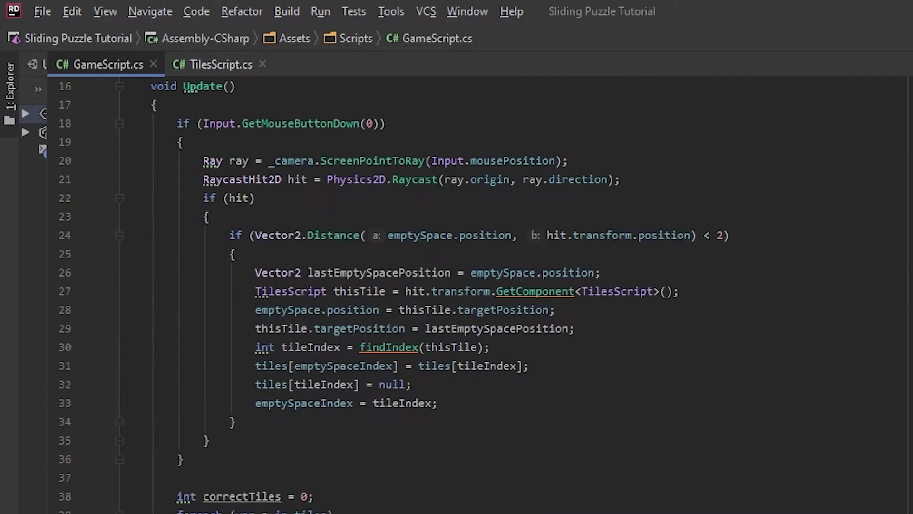
{"action": "left_click", "coordinate": [184, 367]}
{"action": "key", "text": "Return"}
{"action": "type", "text": "w"}
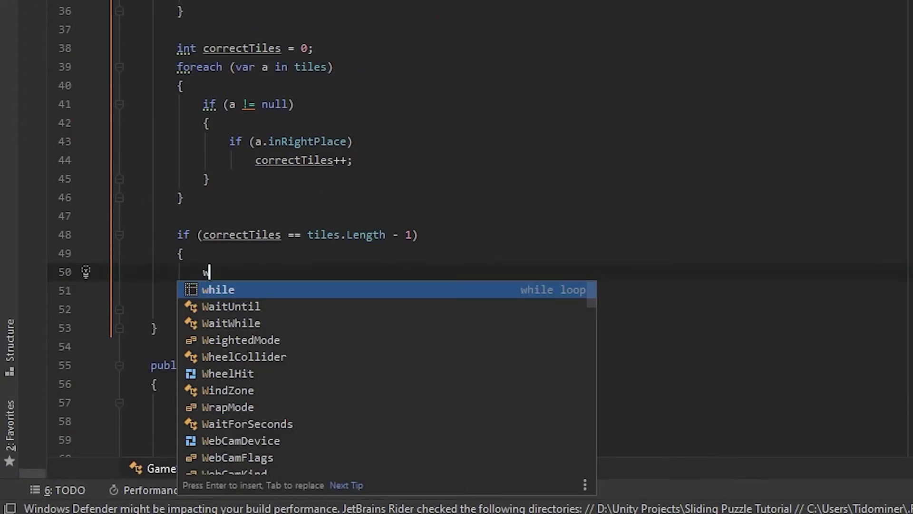
{"action": "key", "text": "BackSpace"}
{"action": "type", "text": "i"}
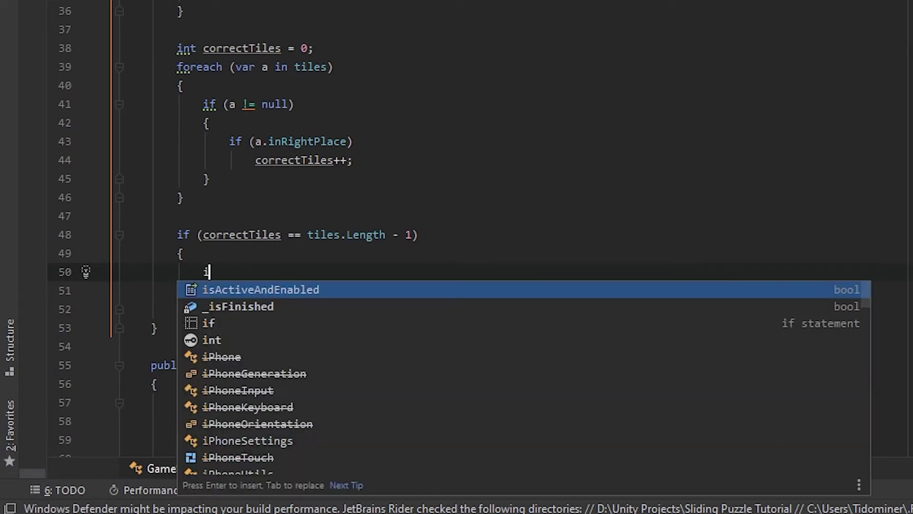
{"action": "key", "text": "Down"}
{"action": "key", "text": "Return"}
{"action": "type", "text": "= ter"}
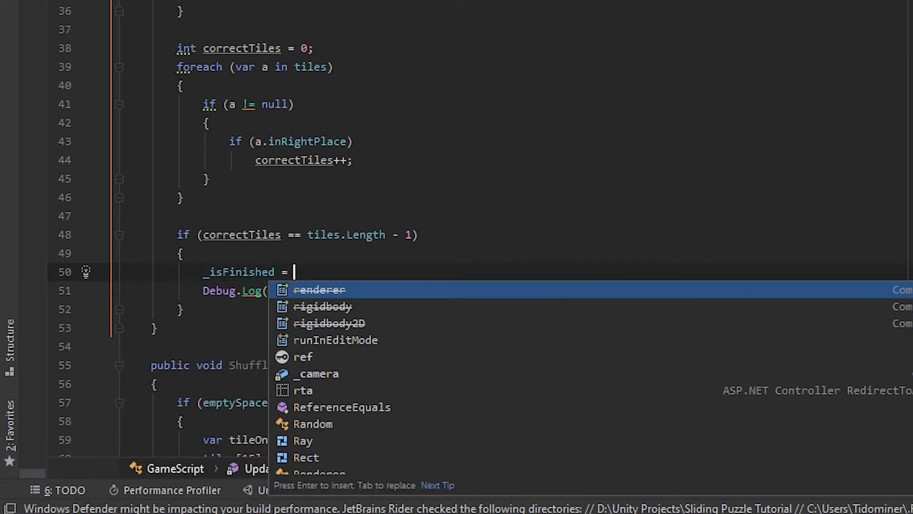
{"action": "key", "text": "BackSpace"}
{"action": "key", "text": "BackSpace"}
{"action": "type", "text": "rue;"}
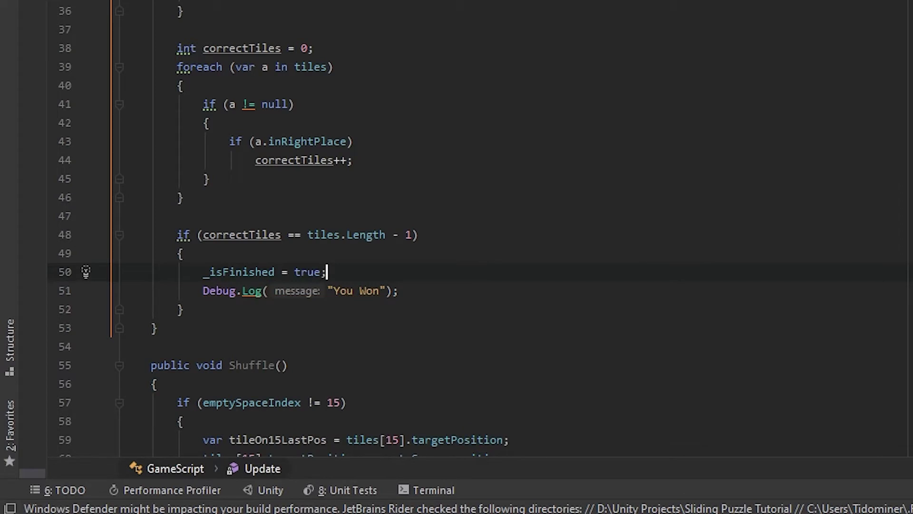
Add an if (!_isFinished) condition directly above the int correctTiles = 0; line in Update.
{"action": "left_click", "coordinate": [177, 30]}
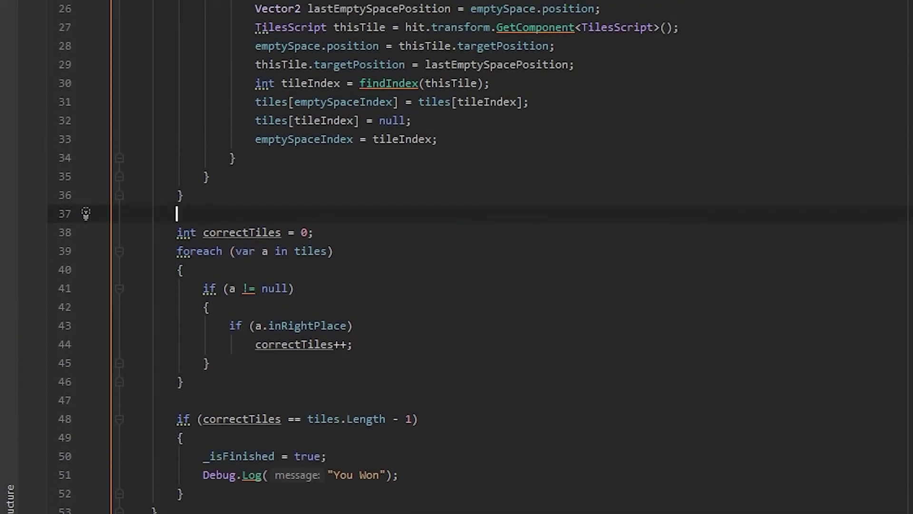
{"action": "type", "text": "if ("}
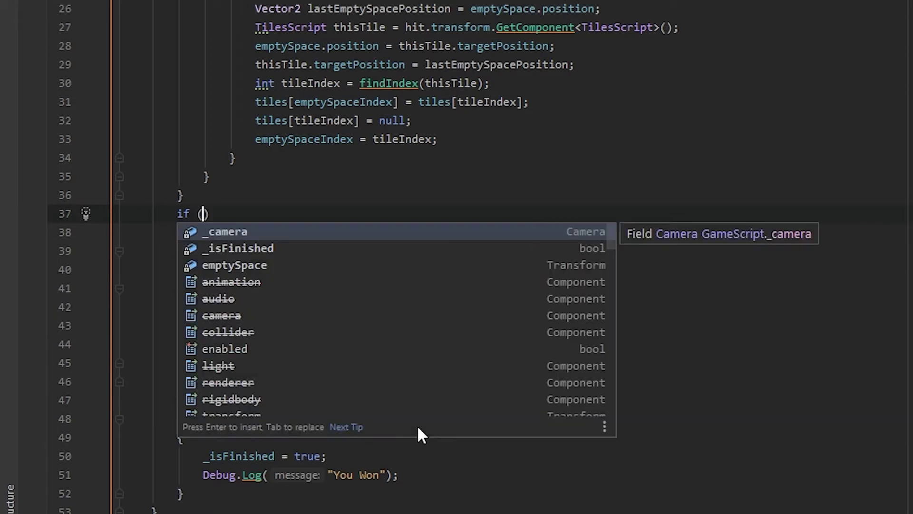
{"action": "key", "text": "Down"}
{"action": "key", "text": "Return"}
{"action": "type", "text": "!"}
{"action": "key", "text": "End"}
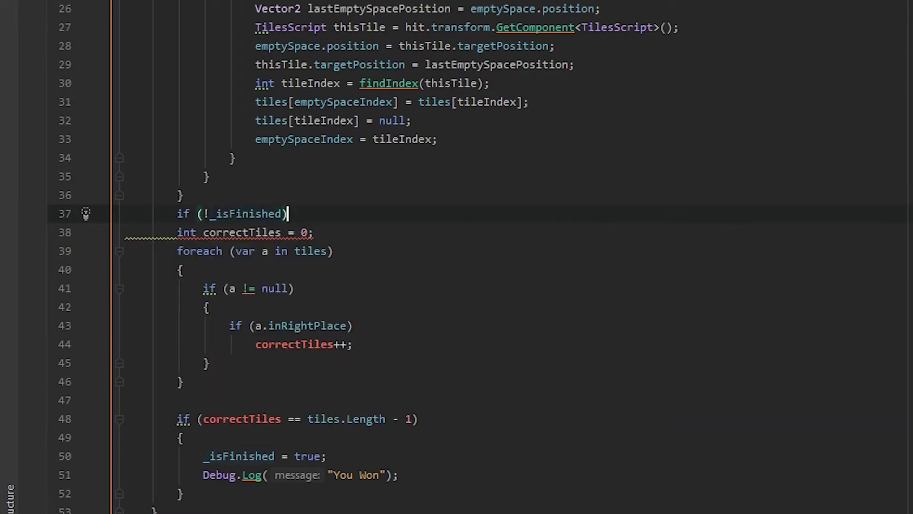
Enclose the correctTiles declaration, the foreach loop and the win check in braces under if (!_isFinished), with a blank line above it.
{"action": "key", "text": "Delete"}
{"action": "key", "text": "Down"}
{"action": "key", "text": "Down"}
{"action": "key", "text": "Down"}
{"action": "key", "text": "Down"}
{"action": "key", "text": "Down"}
{"action": "key", "text": "Down"}
{"action": "key", "text": "Down"}
{"action": "key", "text": "Down"}
{"action": "key", "text": "Down"}
{"action": "key", "text": "Down"}
{"action": "key", "text": "Down"}
{"action": "key", "text": "Down"}
{"action": "key", "text": "Down"}
{"action": "key", "text": "Down"}
{"action": "key", "text": "Down"}
{"action": "type", "text": "}"}
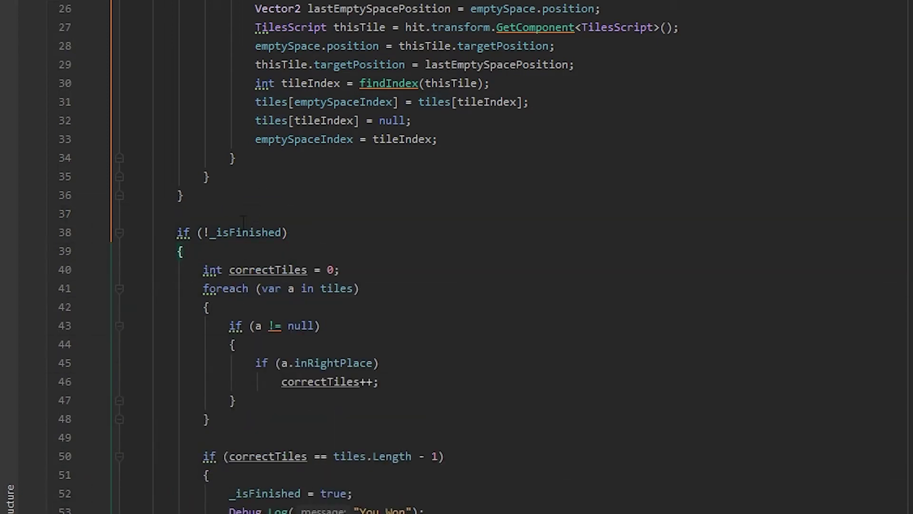
Switch to Unity, run the game and inspect the "You Won" log entry in the Console.
{"action": "key", "text": "alt+Tab"}
{"action": "left_click", "coordinate": [430, 28]}
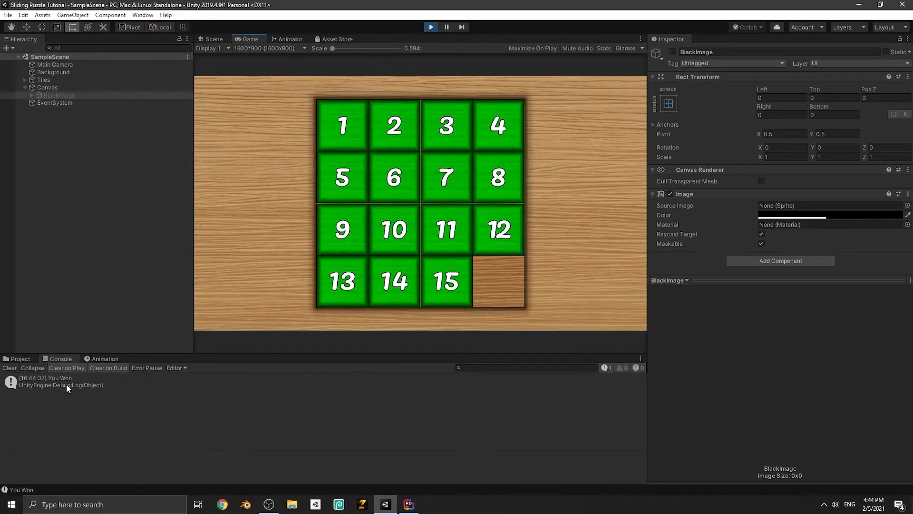
{"action": "left_click", "coordinate": [66, 385]}
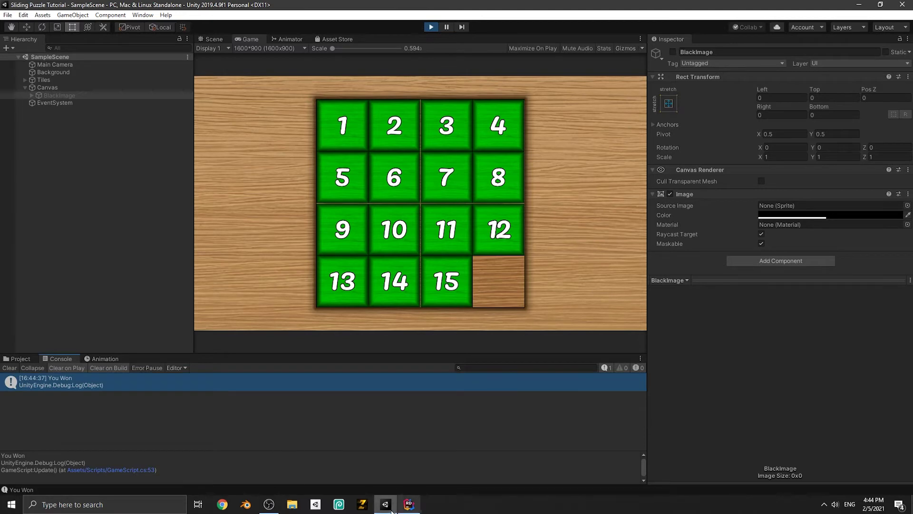
Highlight the Debug.Log line in GameScript.cs, and toggle BlackImage's active state in the running Unity game to preview the end panel.
{"action": "left_click", "coordinate": [408, 504]}
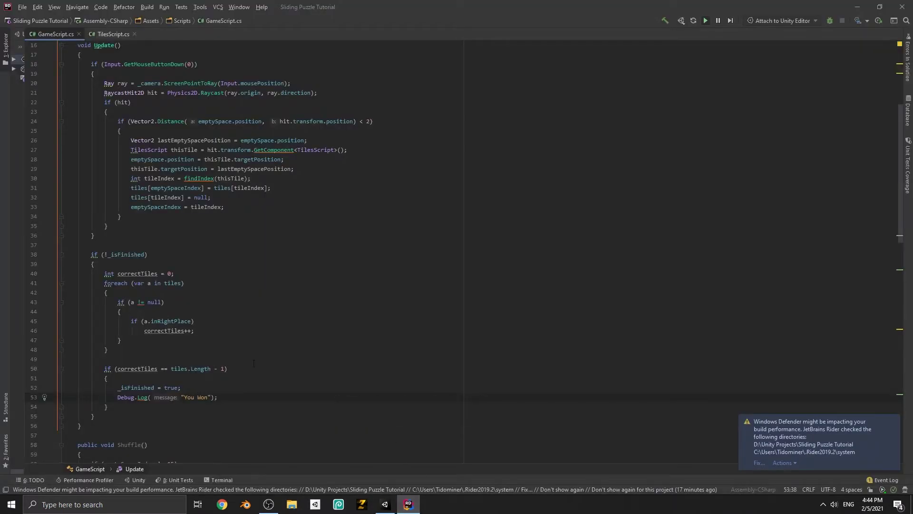
{"action": "left_click_drag", "start_coordinate": [236, 393], "coordinate": [124, 398]}
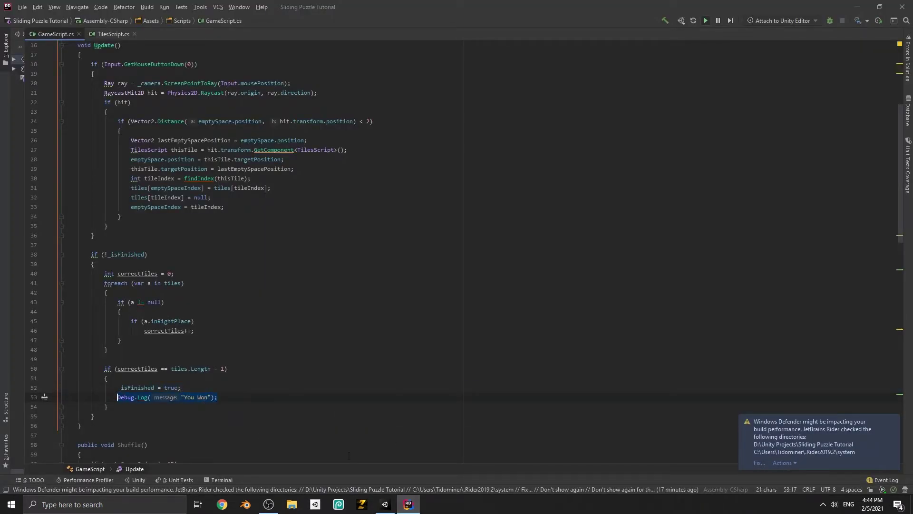
{"action": "left_click", "coordinate": [385, 504]}
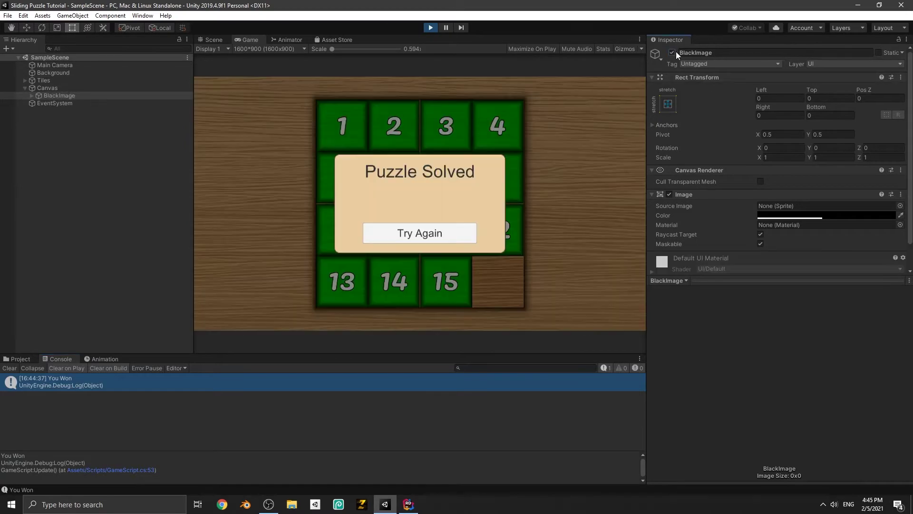
{"action": "left_click", "coordinate": [672, 52]}
Switch back to GameScript.cs in Rider and add a [SerializeField] private GameObject field below _isFinished.
{"action": "left_click", "coordinate": [408, 504]}
{"action": "scroll", "coordinate": [268, 155], "scroll_direction": "up", "scroll_amount": 5}
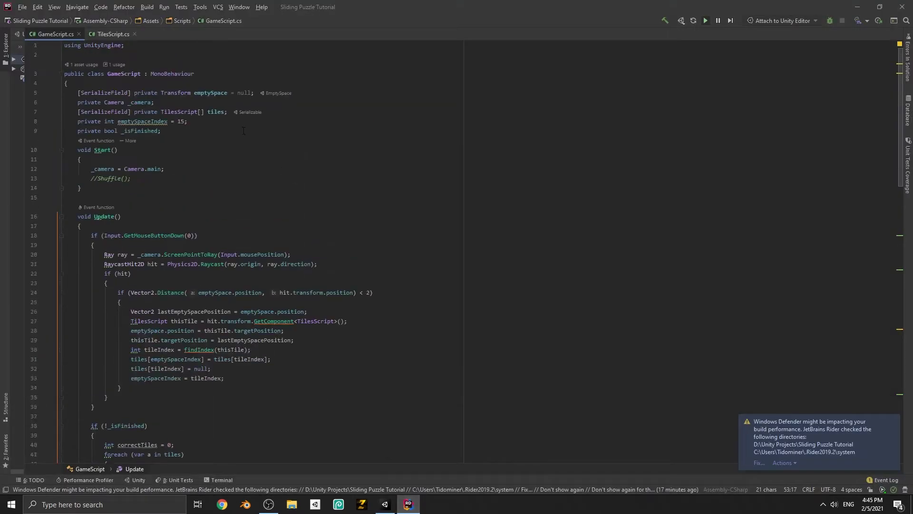
{"action": "left_click", "coordinate": [162, 131]}
{"action": "key", "text": "Return"}
{"action": "type", "text": "[se"}
{"action": "key", "text": "Return"}
{"action": "key", "text": "ctrl+z"}
{"action": "key", "text": "BackSpace"}
{"action": "key", "text": "BackSpace"}
{"action": "type", "text": "Sw"}
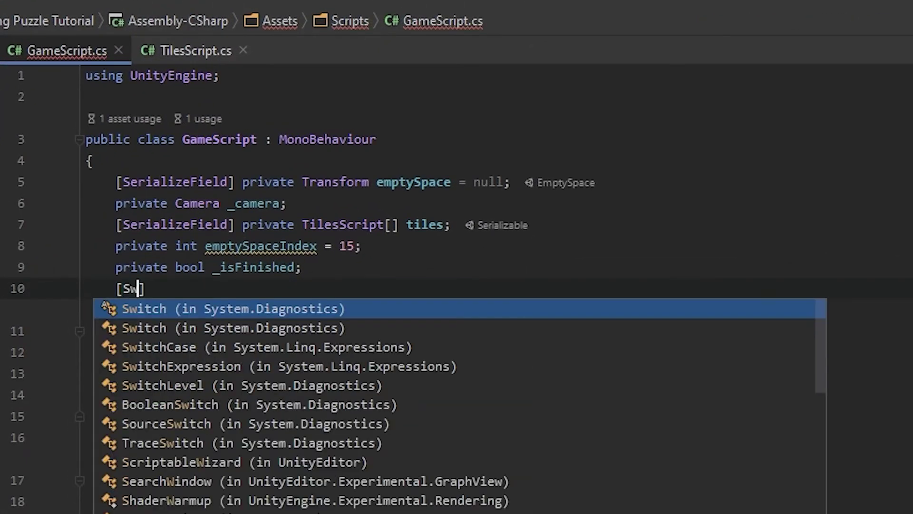
{"action": "key", "text": "BackSpace"}
{"action": "type", "text": "erializeField"}
{"action": "key", "text": "Return"}
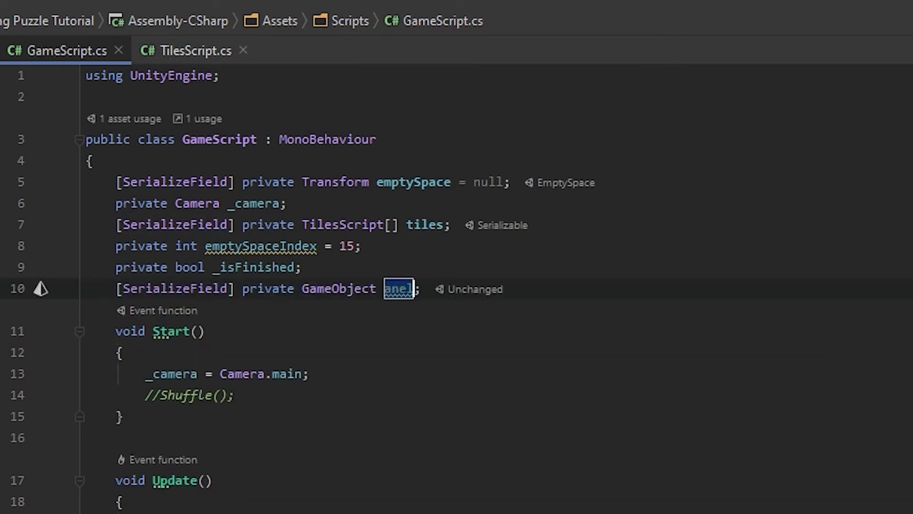
Name the new serialized GameObject field endPanel, keeping its closing semicolon.
{"action": "type", "text": "endPa"}
{"action": "type", "text": "m"}
{"action": "type", "text": "nel"}
{"action": "key", "text": "Delete"}
{"action": "scroll", "coordinate": [457, 285], "scroll_direction": "down", "scroll_amount": 2}
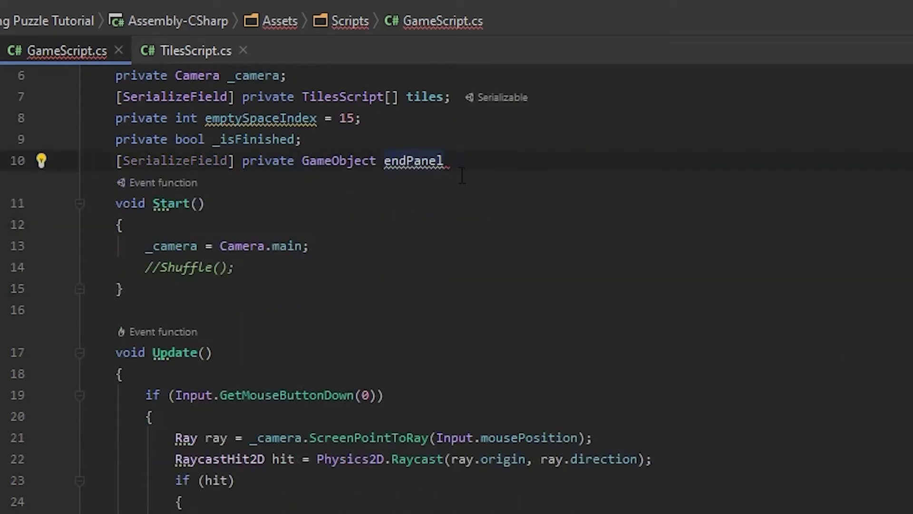
{"action": "key", "text": "ctrl+z"}
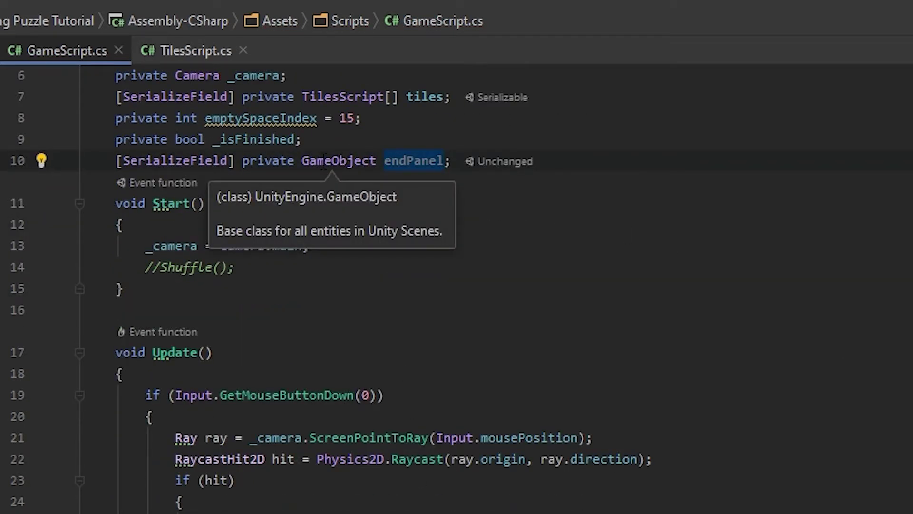
Replace the Debug.Log line in the win check with endPanel.SetActive(true);.
{"action": "scroll", "coordinate": [465, 476], "scroll_direction": "down", "scroll_amount": 12}
{"action": "left_click", "coordinate": [434, 293]}
{"action": "key", "text": "shift+Home"}
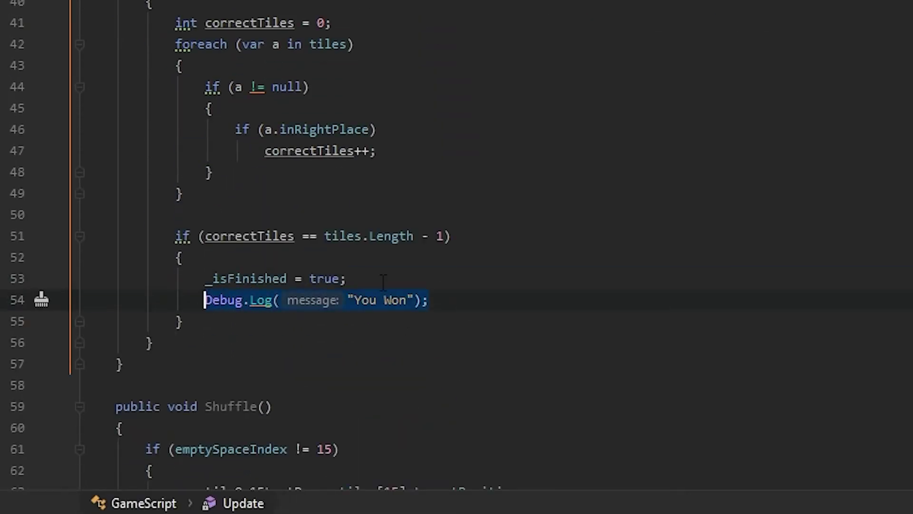
{"action": "type", "text": "endPanel.SetActive(t"}
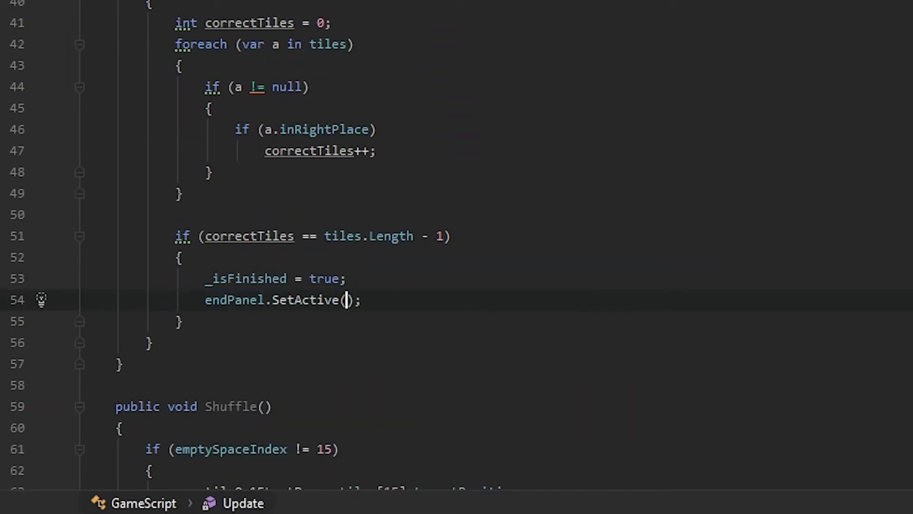
{"action": "type", "text": "rue"}
{"action": "key", "text": "End"}
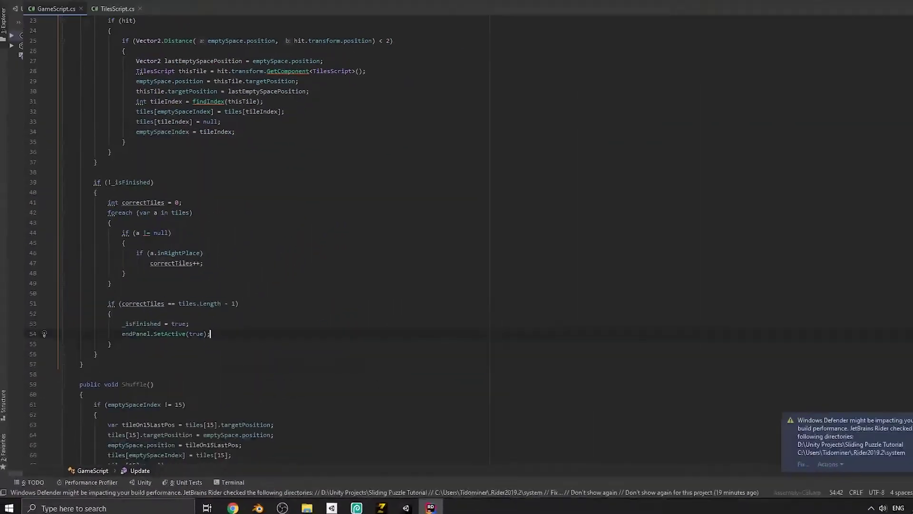
Switch to Unity, assign BlackImage to the Main Camera Game Script's End Panel field, and play-test the end panel and its Try Again button.
{"action": "left_click", "coordinate": [405, 508]}
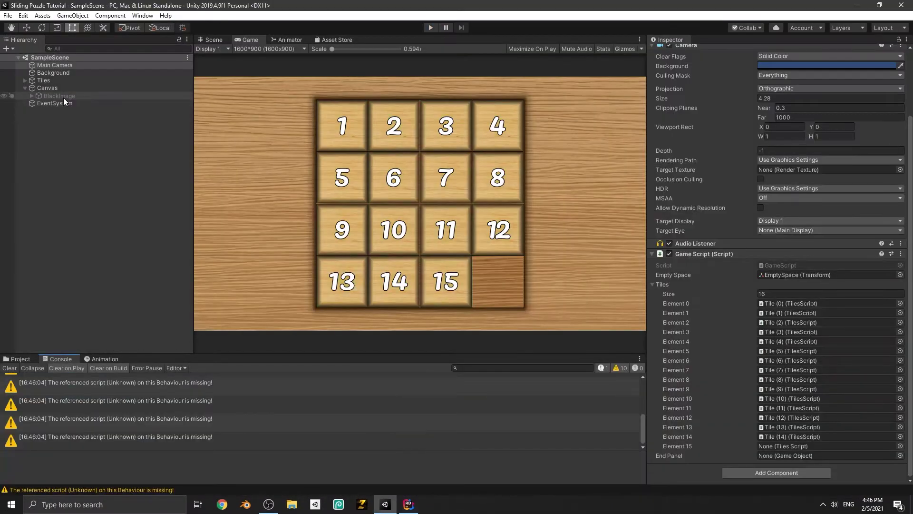
{"action": "left_click_drag", "start_coordinate": [56, 98], "coordinate": [780, 458]}
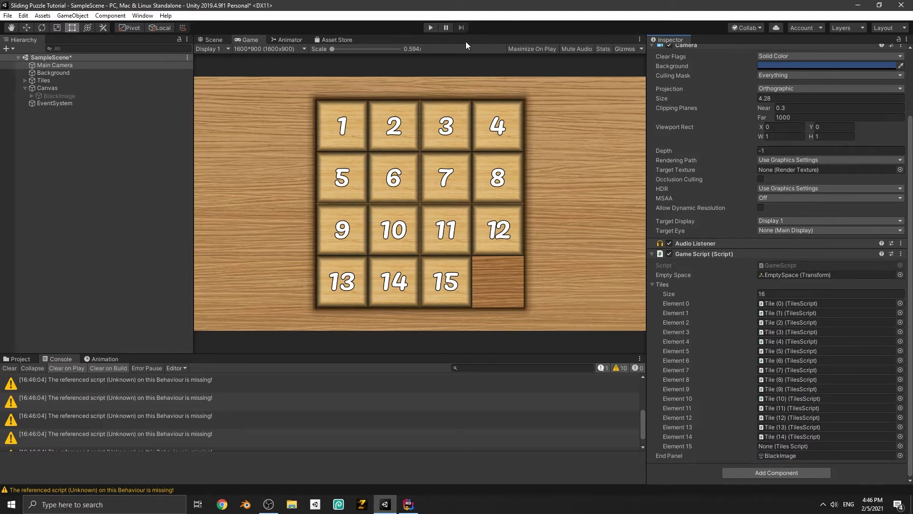
{"action": "left_click", "coordinate": [432, 29]}
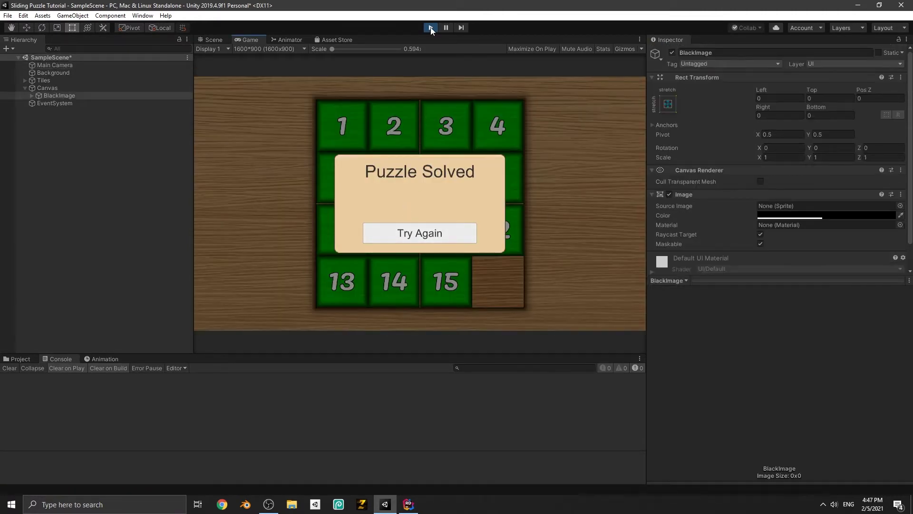
{"action": "left_click", "coordinate": [420, 233]}
{"action": "left_click", "coordinate": [430, 27]}
Switch to Rider and declare an empty public void PlayAgain() method above Shuffle in GameScript.cs.
{"action": "left_click", "coordinate": [407, 504]}
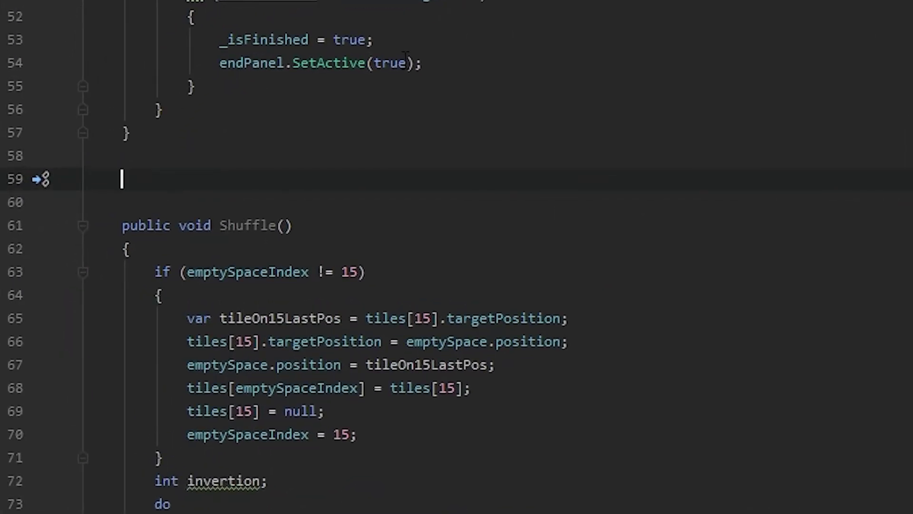
{"action": "type", "text": "public c"}
{"action": "key", "text": "BackSpace"}
{"action": "type", "text": "void PlayAghain"}
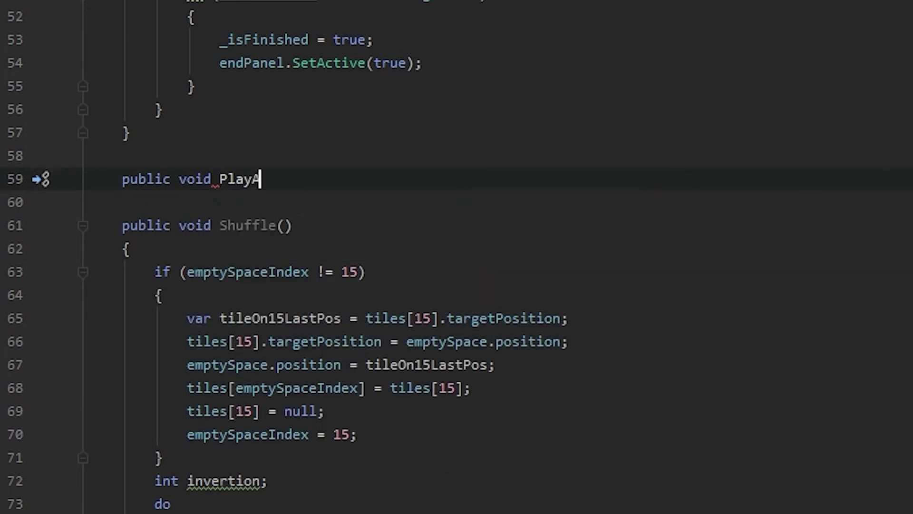
{"action": "key", "text": "BackSpace"}
{"action": "key", "text": "BackSpace"}
{"action": "key", "text": "BackSpace"}
{"action": "key", "text": "BackSpace"}
{"action": "key", "text": "BackSpace"}
{"action": "type", "text": "ga"}
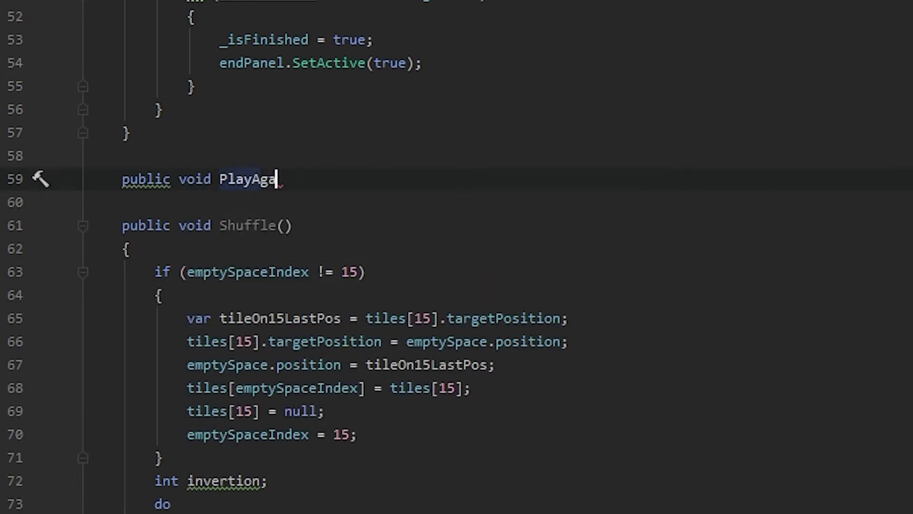
{"action": "type", "text": "in(){"}
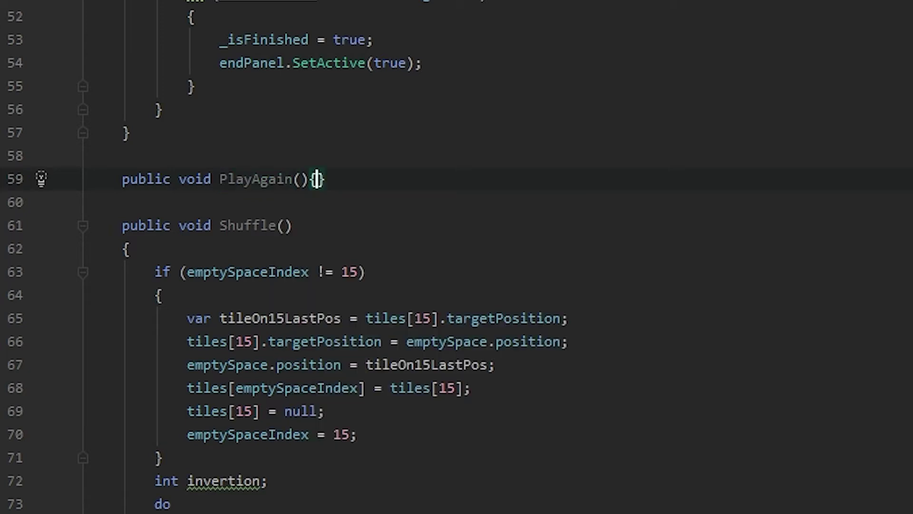
{"action": "key", "text": "Return"}
{"action": "left_click", "coordinate": [146, 225]}
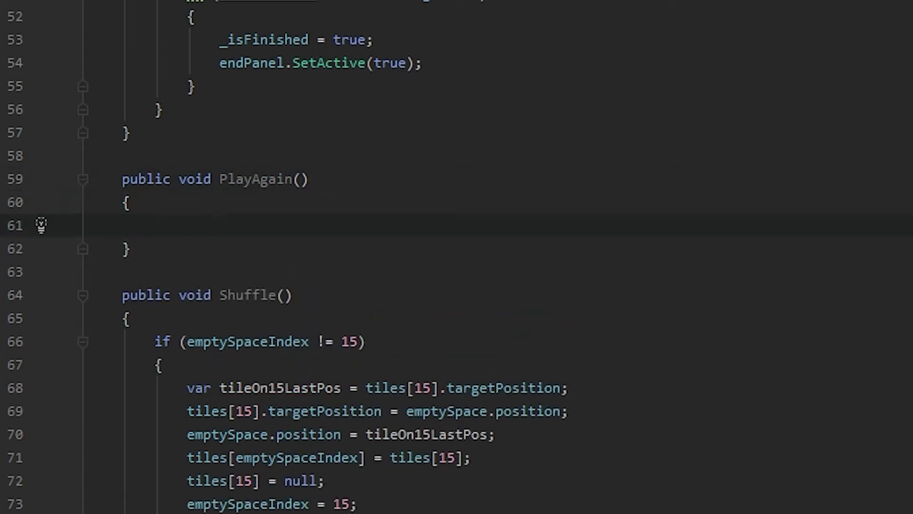
Insert SceneManager in the PlayAgain body with its UnityEngine.SceneManagement import, and check the using line at the start of the file.
{"action": "type", "text": "Scene"}
{"action": "key", "text": "Down"}
{"action": "key", "text": "Down"}
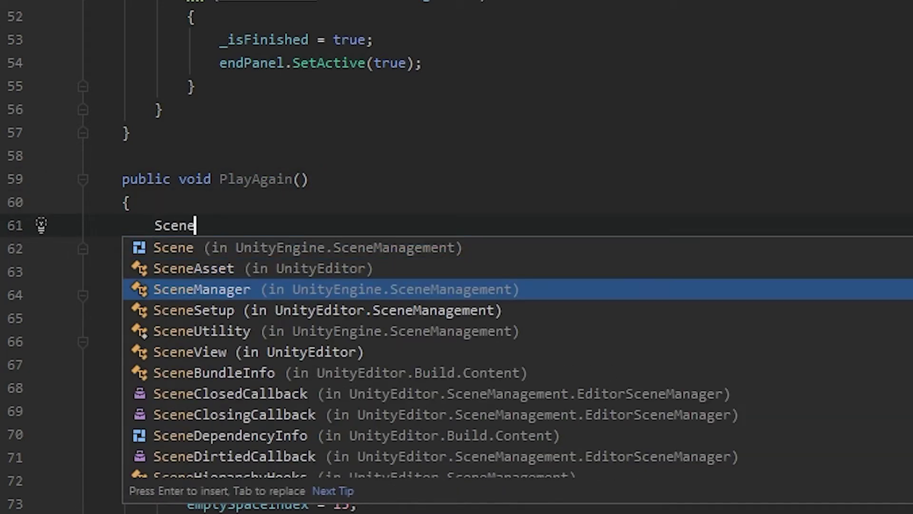
{"action": "key", "text": "Return"}
{"action": "scroll", "coordinate": [226, 213], "scroll_direction": "up", "scroll_amount": 15}
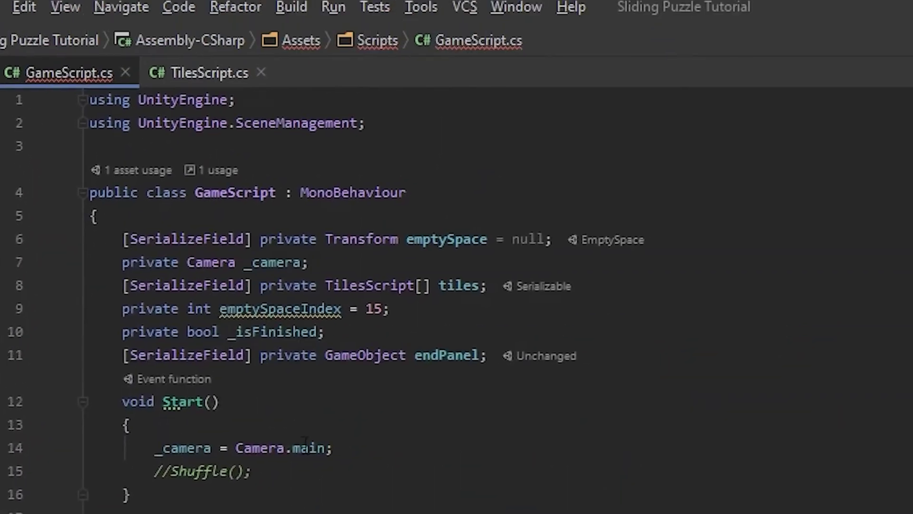
{"action": "left_click", "coordinate": [92, 122]}
{"action": "double_click", "coordinate": [189, 122]}
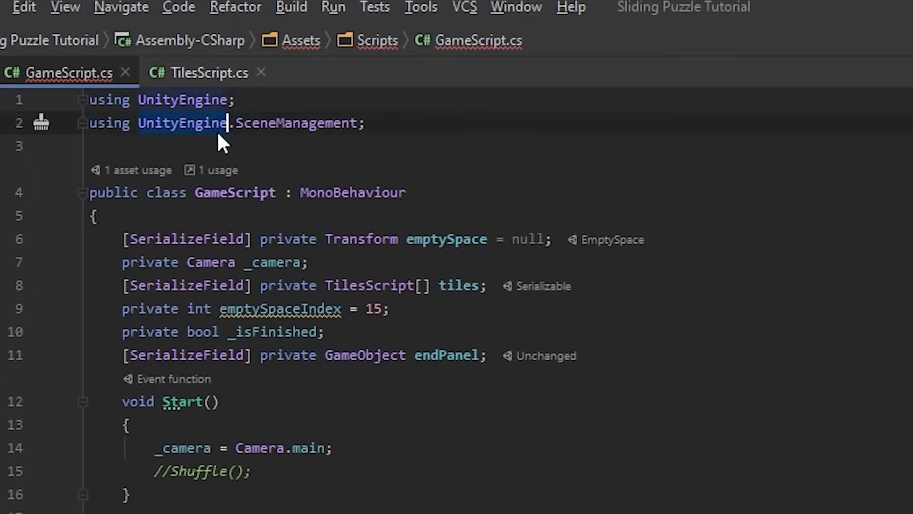
{"action": "left_click_drag", "start_coordinate": [364, 124], "coordinate": [87, 124]}
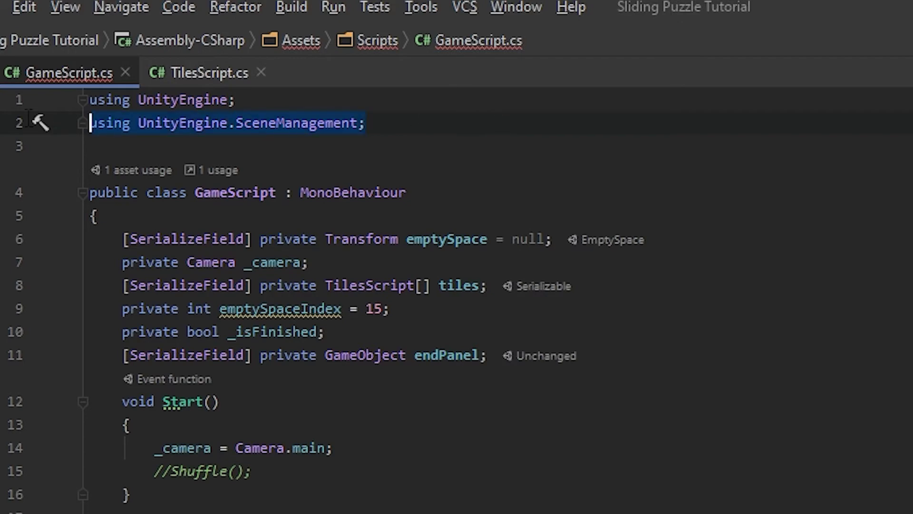
Extend SceneManager in PlayAgain with a LoadScene() call.
{"action": "scroll", "coordinate": [435, 470], "scroll_direction": "down", "scroll_amount": 10}
{"action": "scroll", "coordinate": [434, 469], "scroll_direction": "down", "scroll_amount": 7}
{"action": "left_click", "coordinate": [332, 190]}
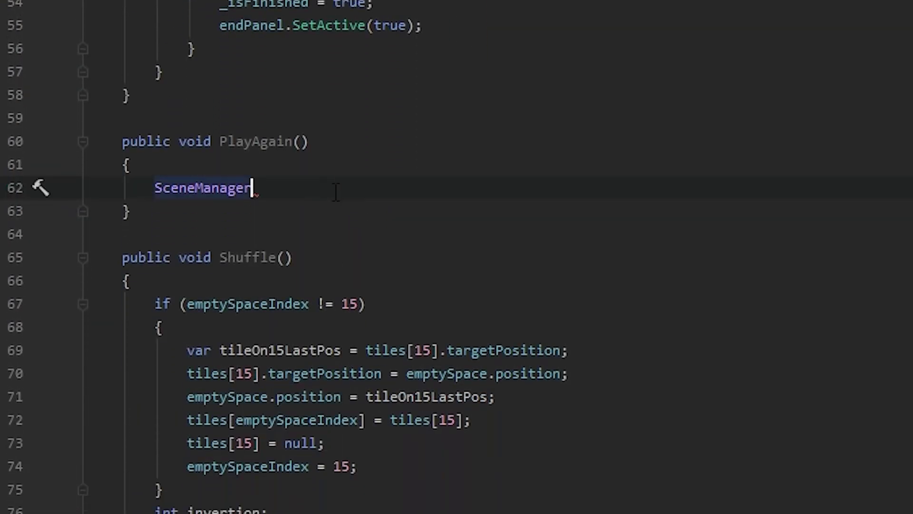
{"action": "type", "text": ".LoadScene("}
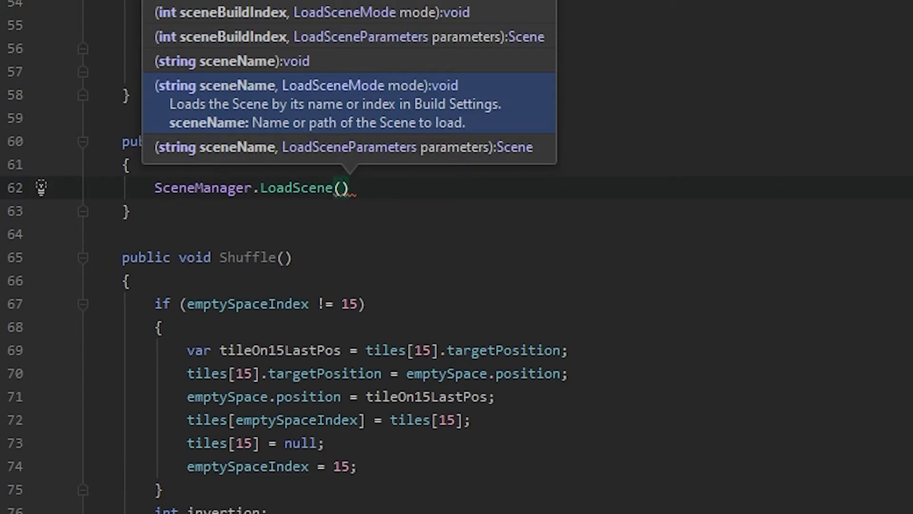
Pass SceneManager.GetActiveScene().name as the argument of the LoadScene call in PlayAgain.
{"action": "type", "text": "Sc"}
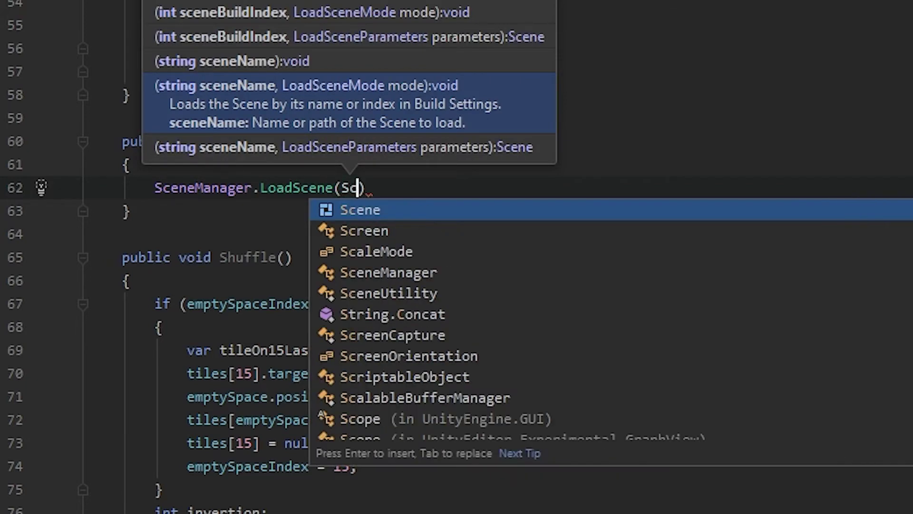
{"action": "type", "text": "e"}
{"action": "key", "text": "Down"}
{"action": "key", "text": "Return"}
{"action": "type", "text": "."}
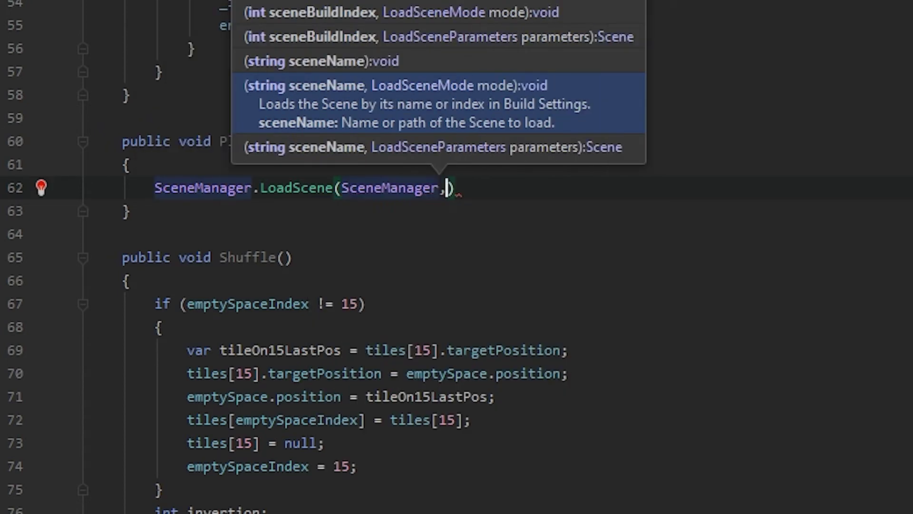
{"action": "scroll", "coordinate": [599, 268], "scroll_direction": "down", "scroll_amount": 2}
{"action": "type", "text": "GetA"}
{"action": "key", "text": "Escape"}
{"action": "key", "text": "BackSpace"}
{"action": "type", "text": "A"}
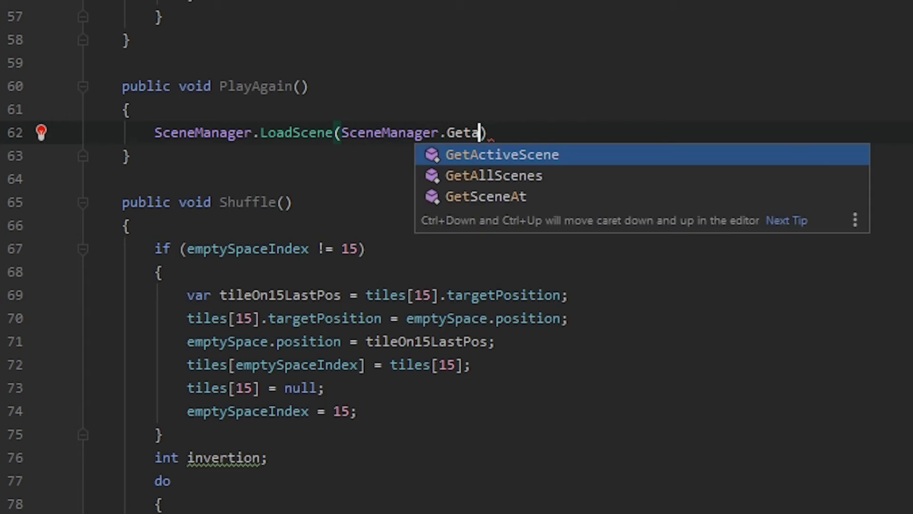
{"action": "key", "text": "Return"}
{"action": "type", "text": "."}
{"action": "key", "text": "Down"}
{"action": "key", "text": "Return"}
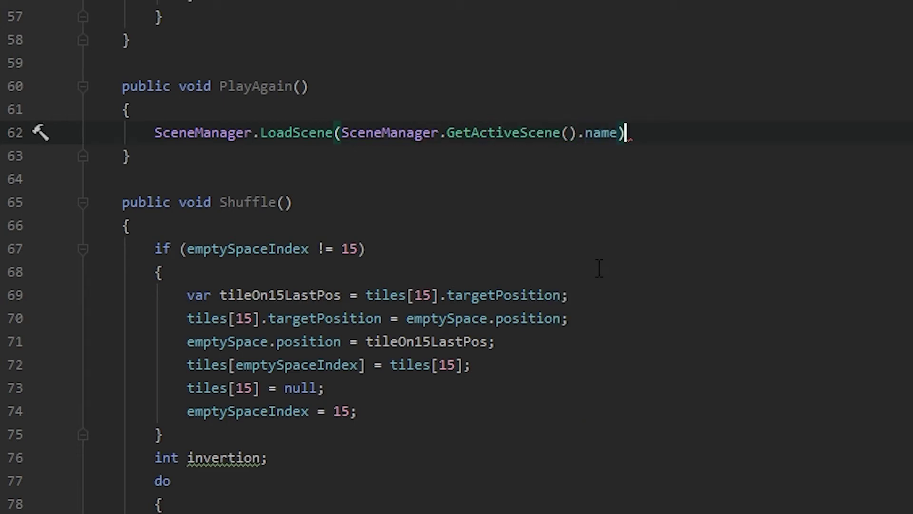
Switch to Unity and add the open scene to Scenes In Build in the Build Settings.
{"action": "key", "text": "shift+Home"}
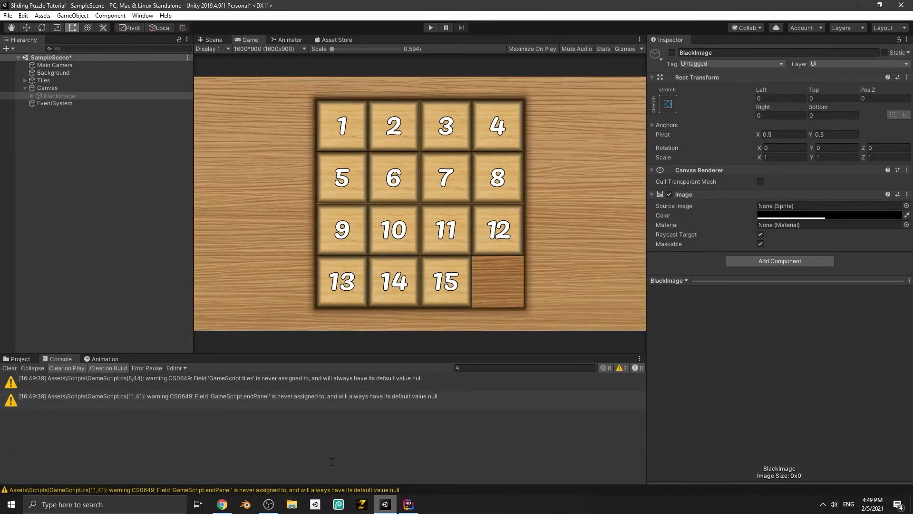
{"action": "left_click", "coordinate": [7, 14]}
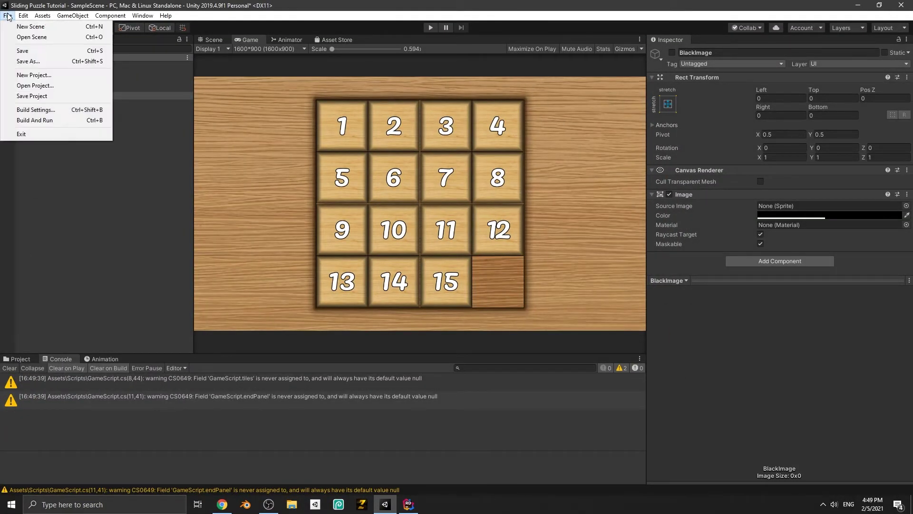
{"action": "left_click", "coordinate": [14, 109]}
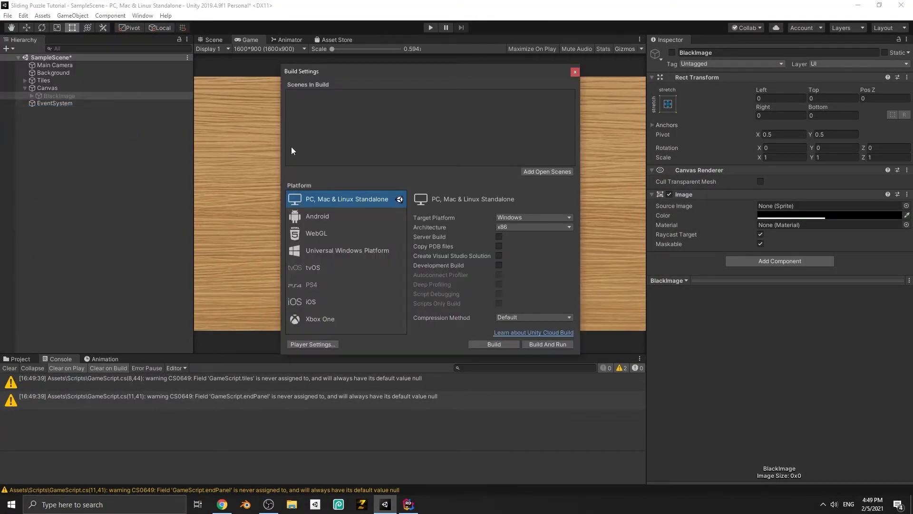
{"action": "left_click", "coordinate": [557, 171]}
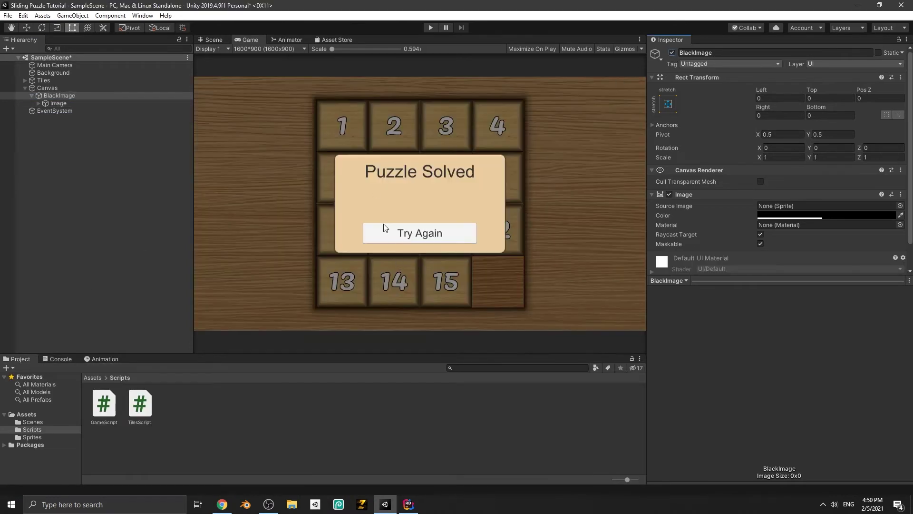
Select the Try Again button object under the panel's Image and add an empty On Click event entry to it.
{"action": "left_click", "coordinate": [39, 102]}
{"action": "left_click", "coordinate": [67, 117]}
{"action": "scroll", "coordinate": [726, 230], "scroll_direction": "down", "scroll_amount": 6}
{"action": "left_click_drag", "start_coordinate": [716, 283], "coordinate": [705, 385]}
{"action": "left_click", "coordinate": [880, 307]}
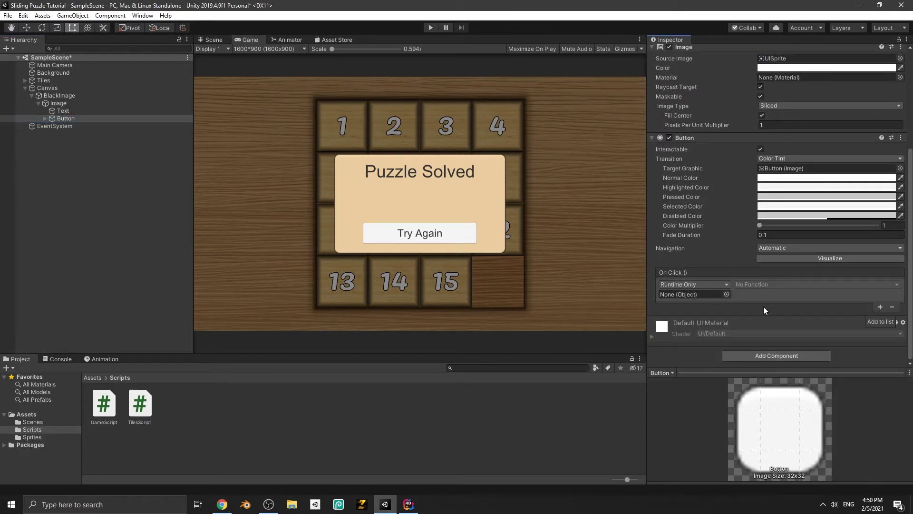
Assign Main Camera to the button's On Click entry with the function GameScript.PlayAgain, and switch to the Scene view.
{"action": "left_click_drag", "start_coordinate": [44, 66], "coordinate": [482, 167]}
{"action": "left_click_drag", "start_coordinate": [696, 299], "coordinate": [692, 295]}
{"action": "left_click", "coordinate": [757, 285]}
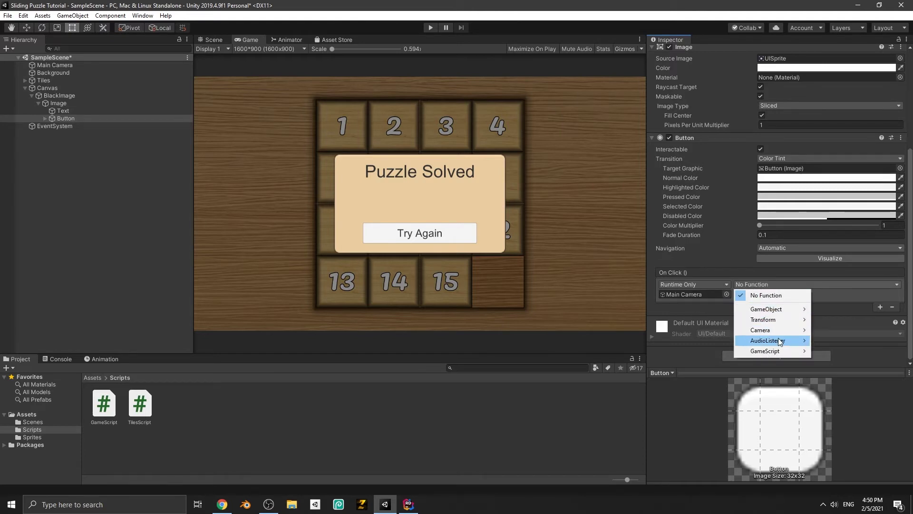
{"action": "mouse_move", "coordinate": [785, 351]}
{"action": "left_click", "coordinate": [665, 435]}
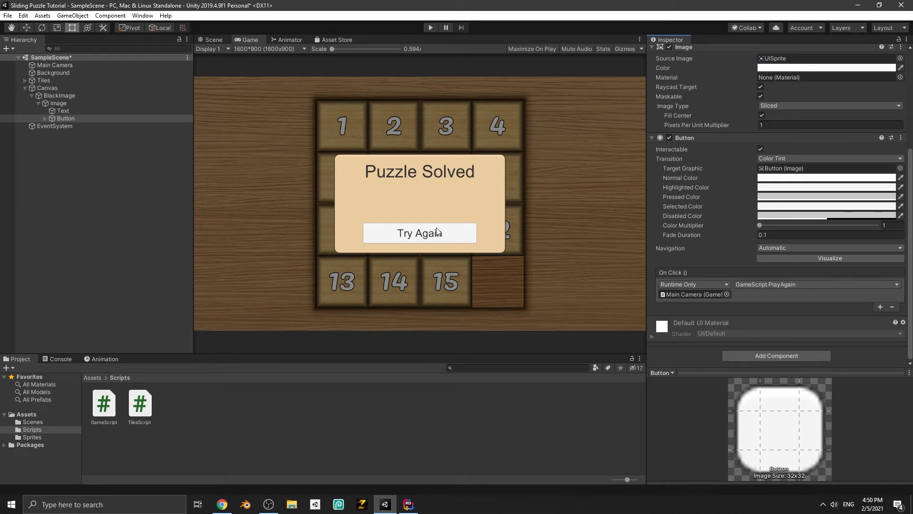
{"action": "left_click", "coordinate": [209, 41]}
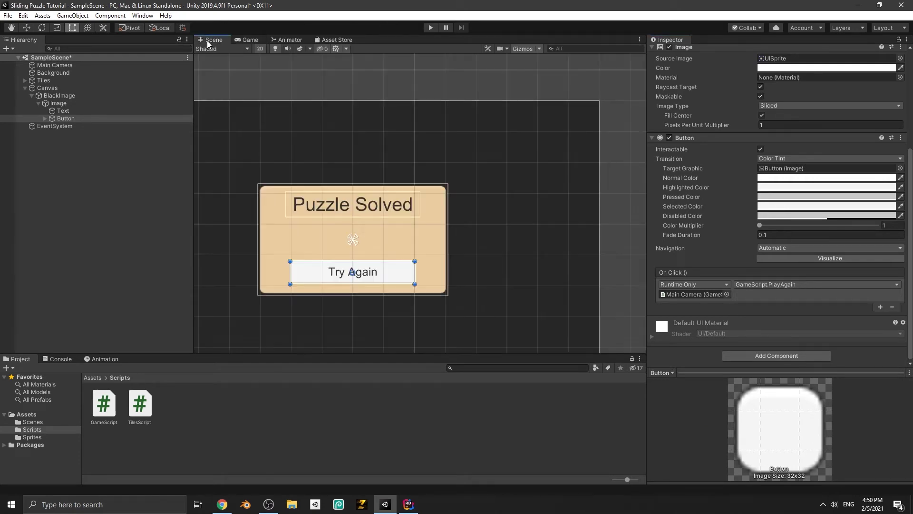